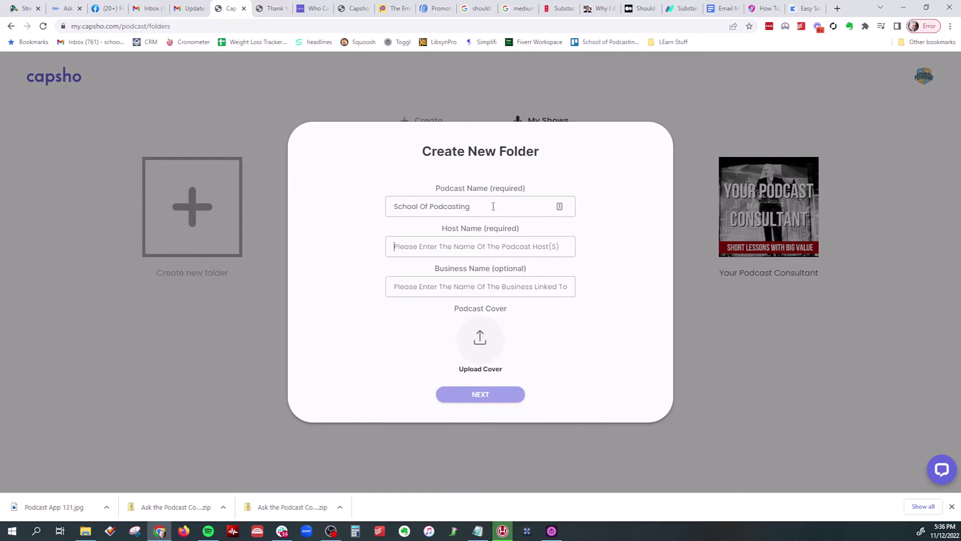
Enter the host name, skip the cover image, accept the 'worry-free' spelling fix, and create the show
text(Dave Jackson)
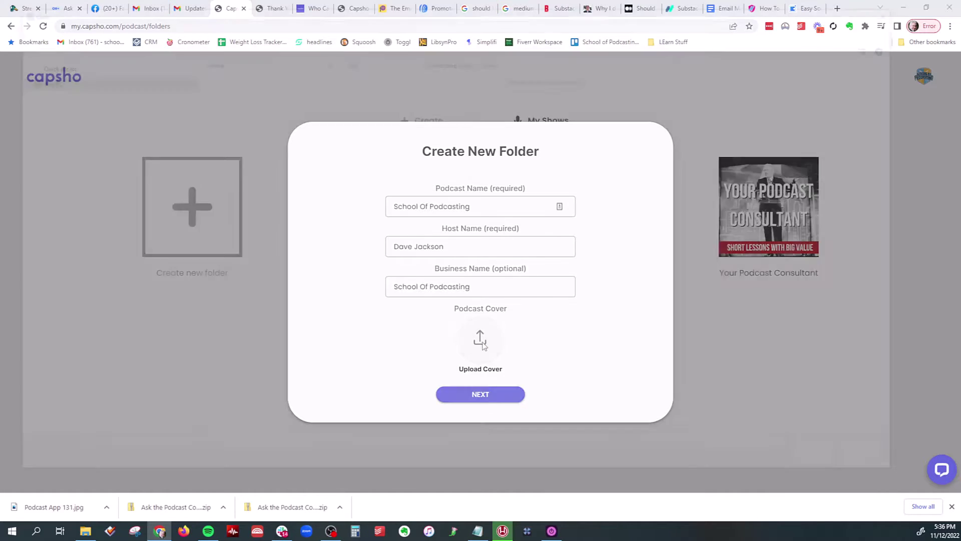
click(482, 346)
key(Escape)
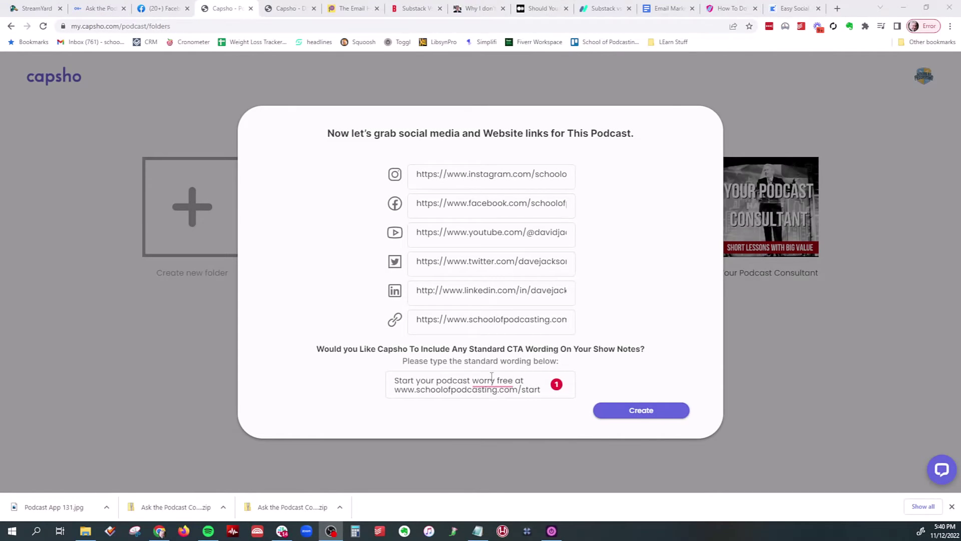
mouse_move(495, 382)
click(494, 409)
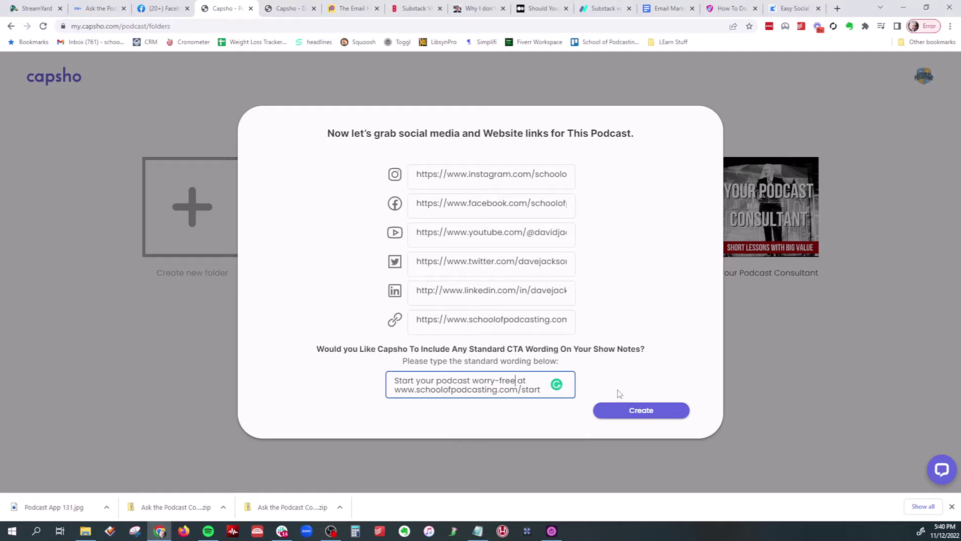
click(638, 416)
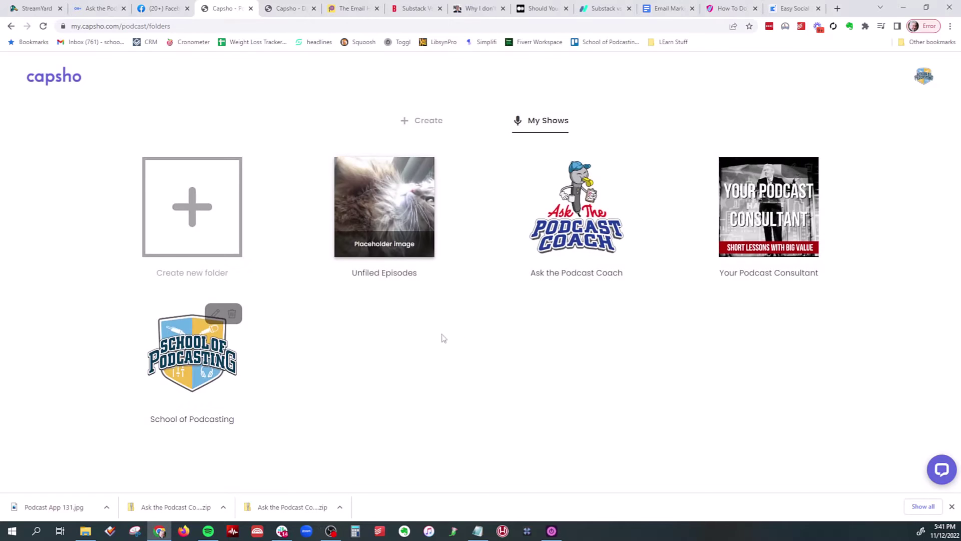
Start a new episode and upload the audio file sopsection.wav
click(435, 123)
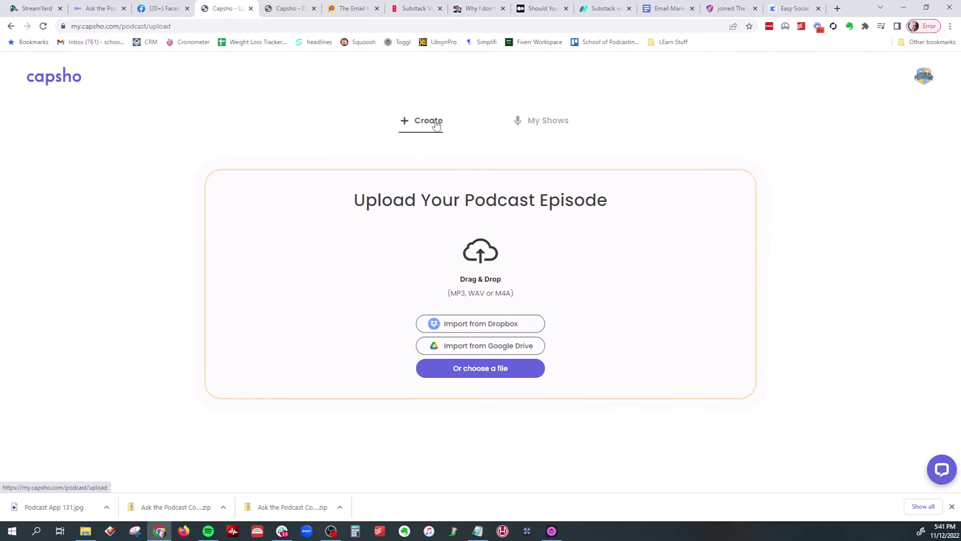
click(482, 371)
click(827, 465)
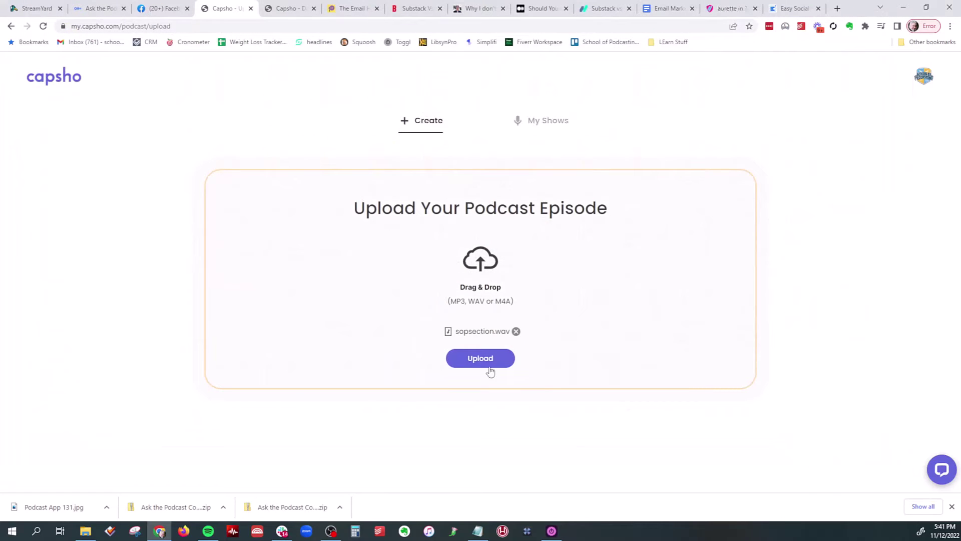
click(485, 362)
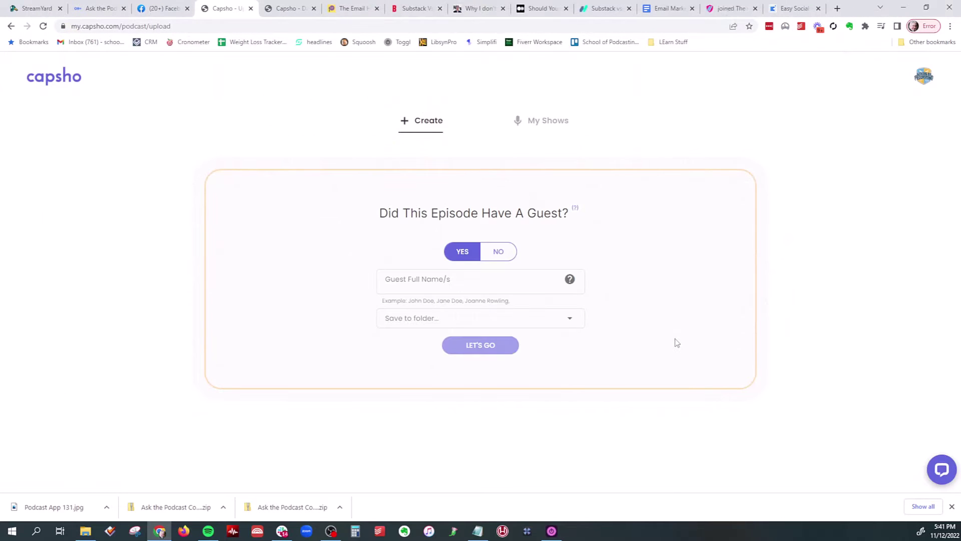
Mark the episode as having no guest, file it under School of Podcasting, and start processing
click(498, 252)
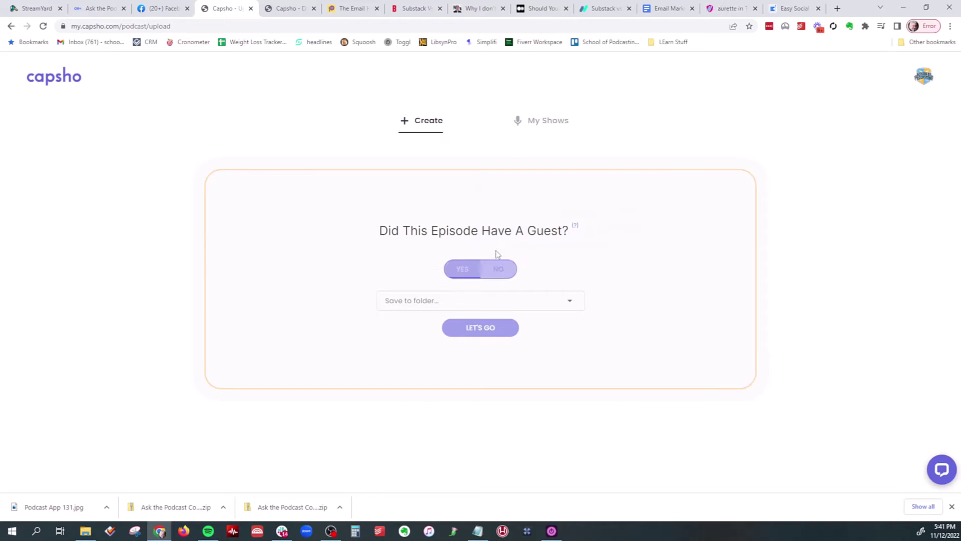
click(517, 306)
click(446, 419)
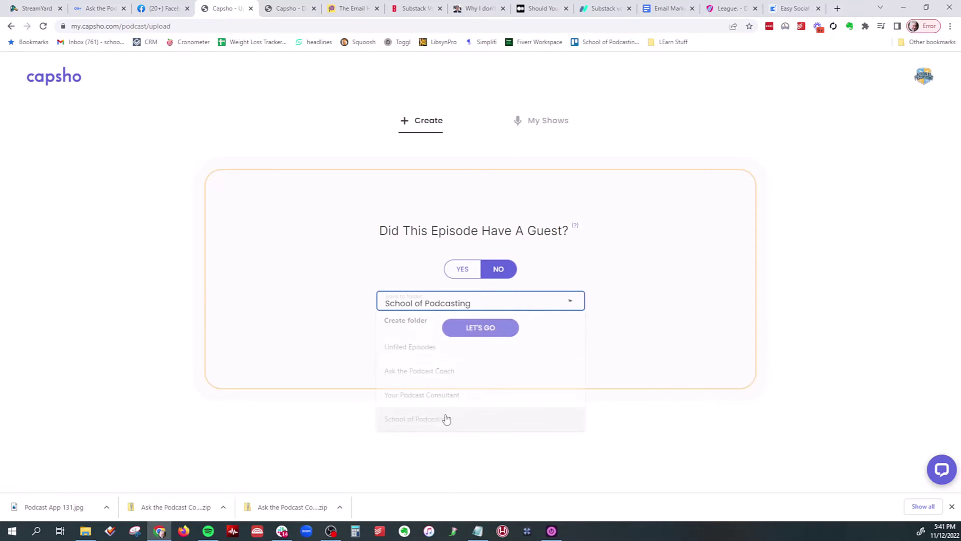
click(480, 329)
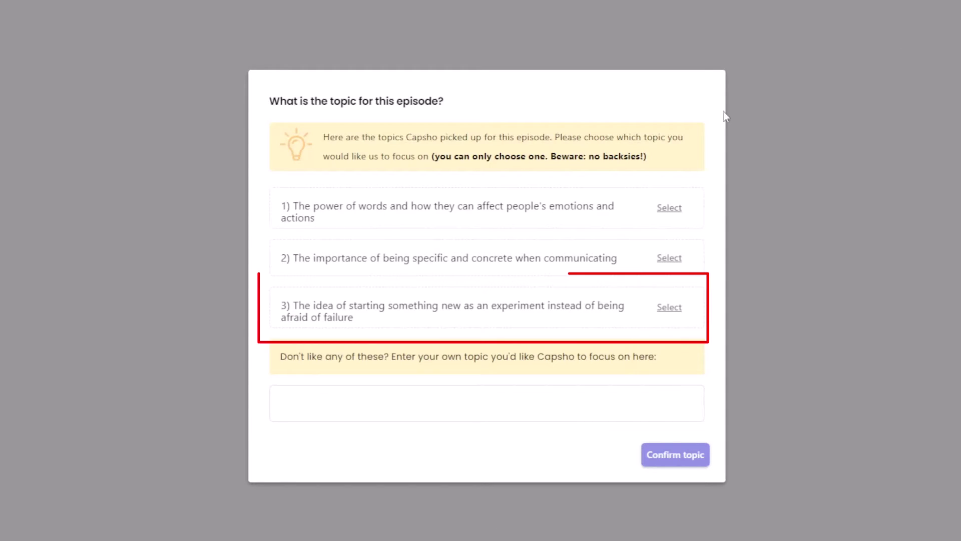
Choose and confirm topic 3: starting something new as an experiment rather than fearing failure
click(676, 309)
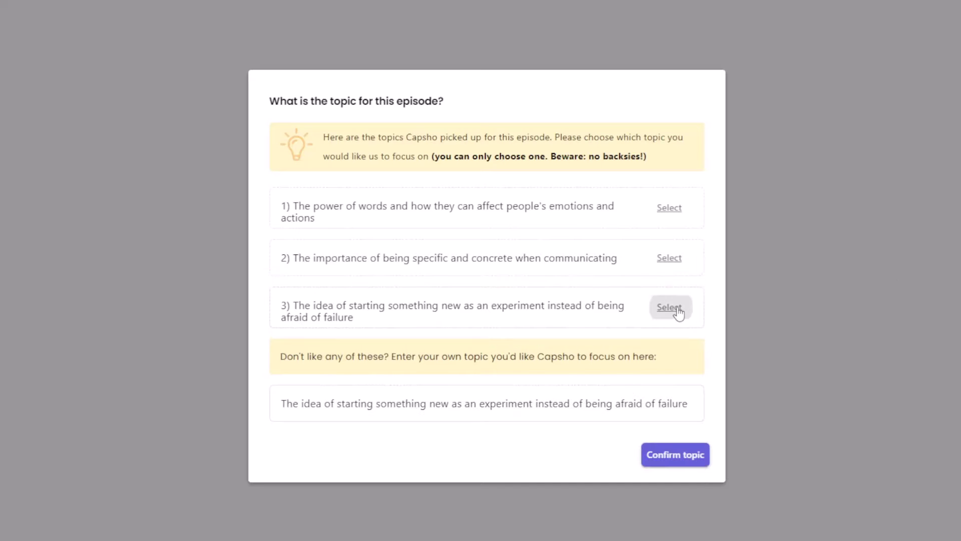
click(661, 459)
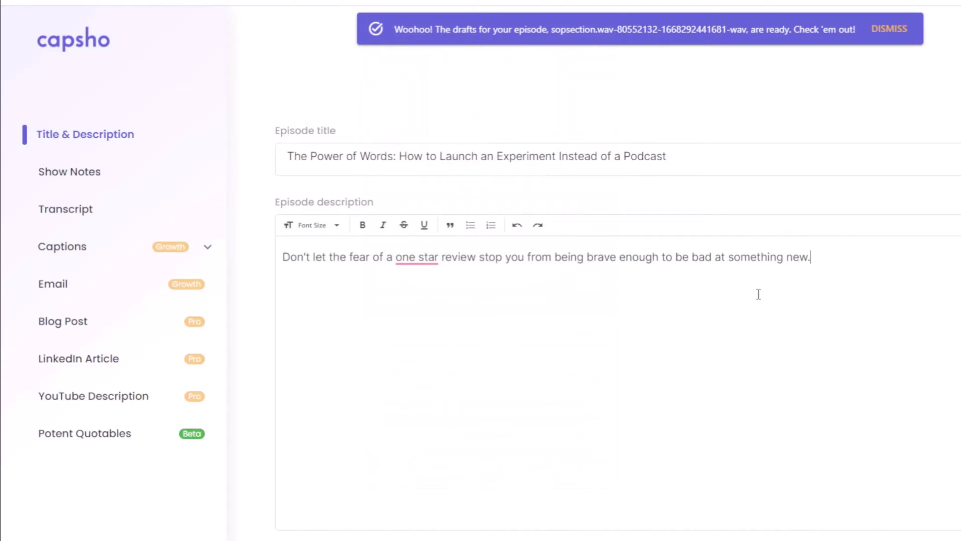
Review the Show Notes from the opening quote down to the resources, social links and review request
click(67, 173)
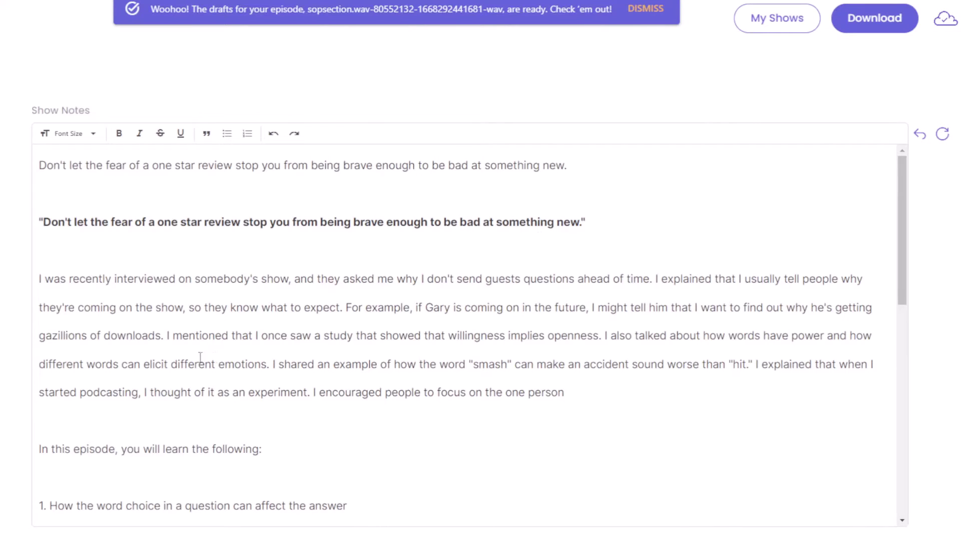
scroll(188, 356, down, 2)
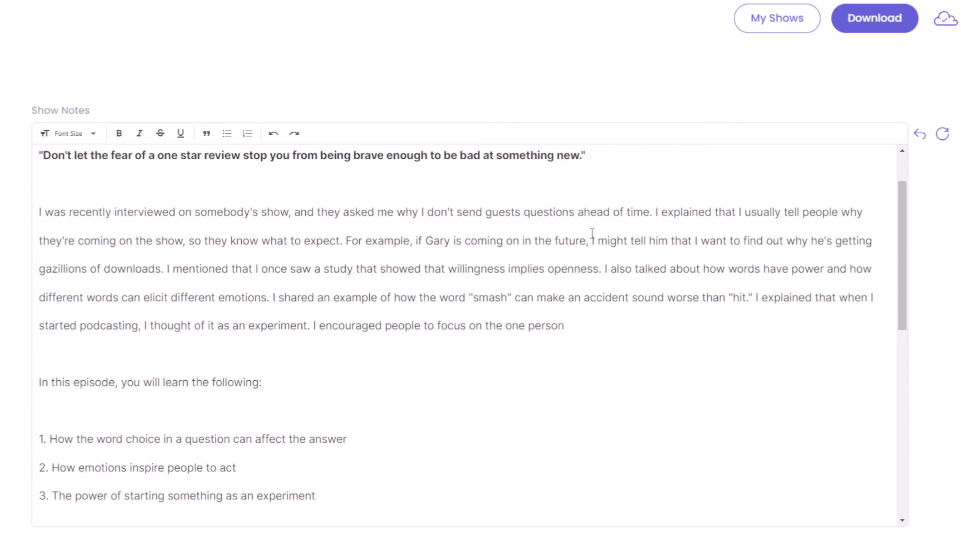
scroll(465, 317, down, 2)
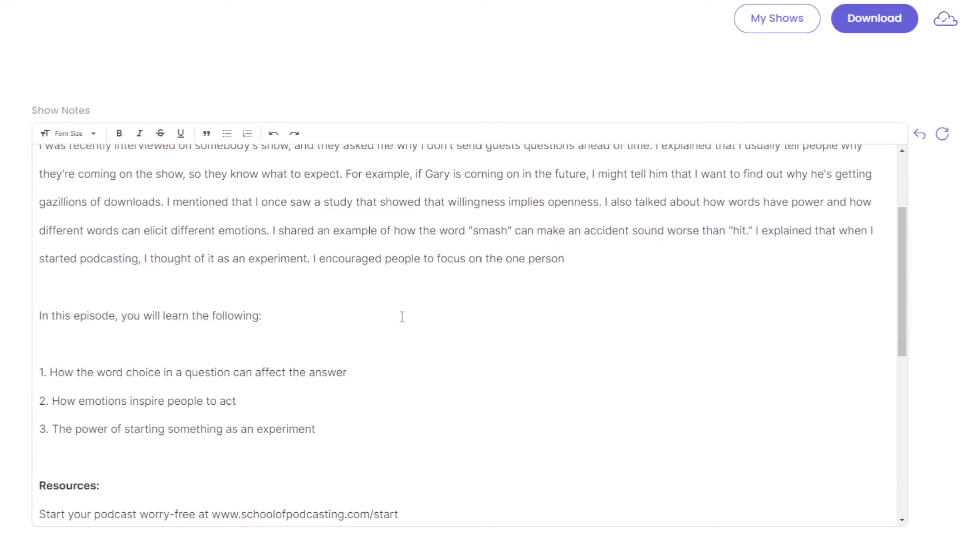
scroll(401, 315, down, 2)
scroll(401, 316, down, 2)
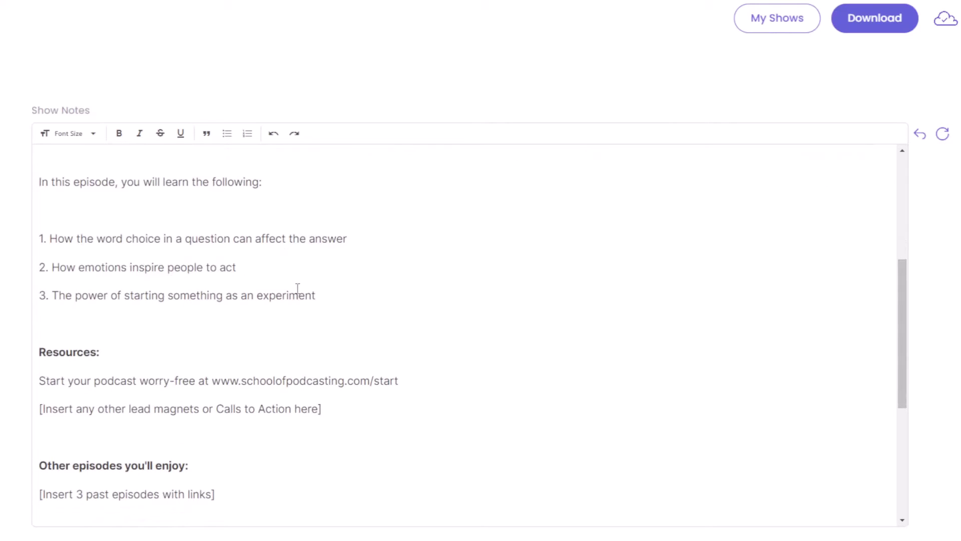
scroll(317, 319, down, 2)
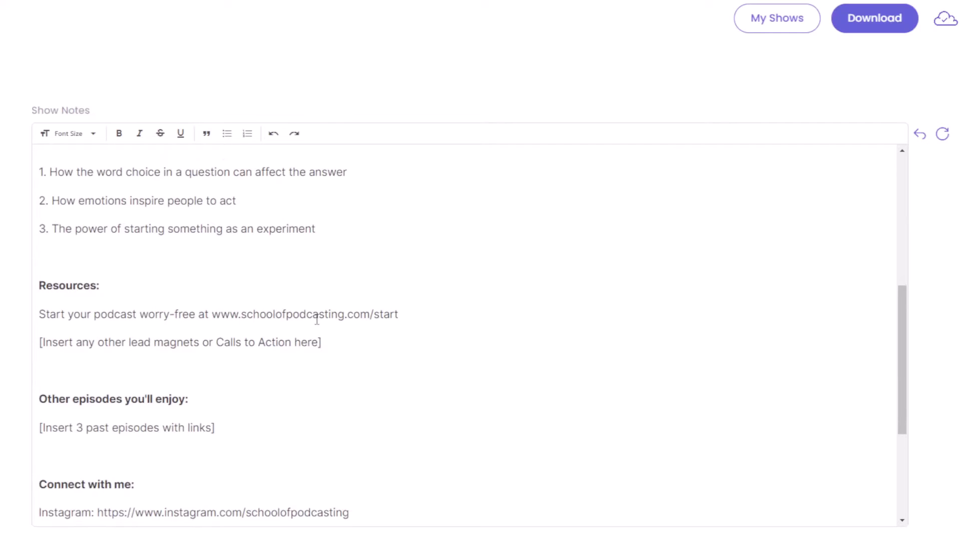
scroll(317, 319, down, 6)
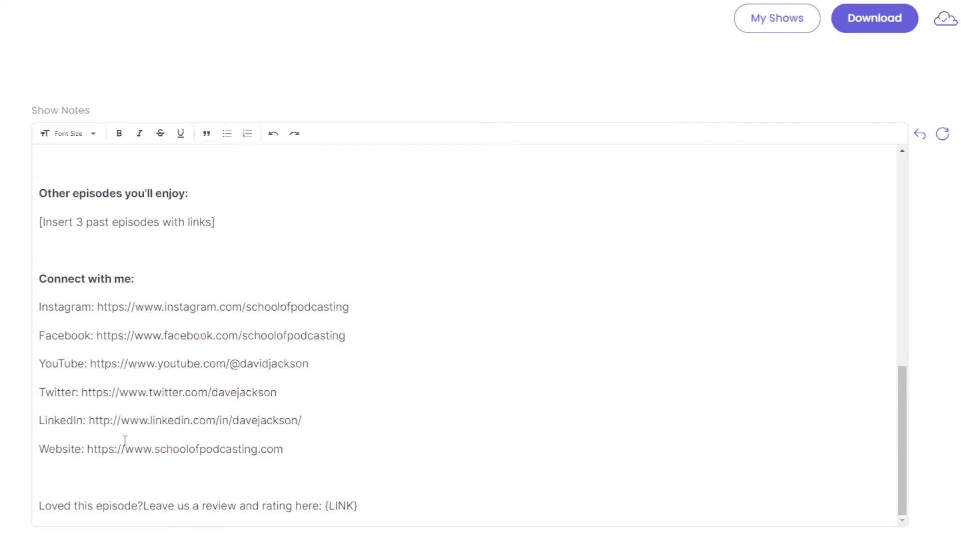
scroll(125, 441, up, 3)
scroll(125, 440, up, 10)
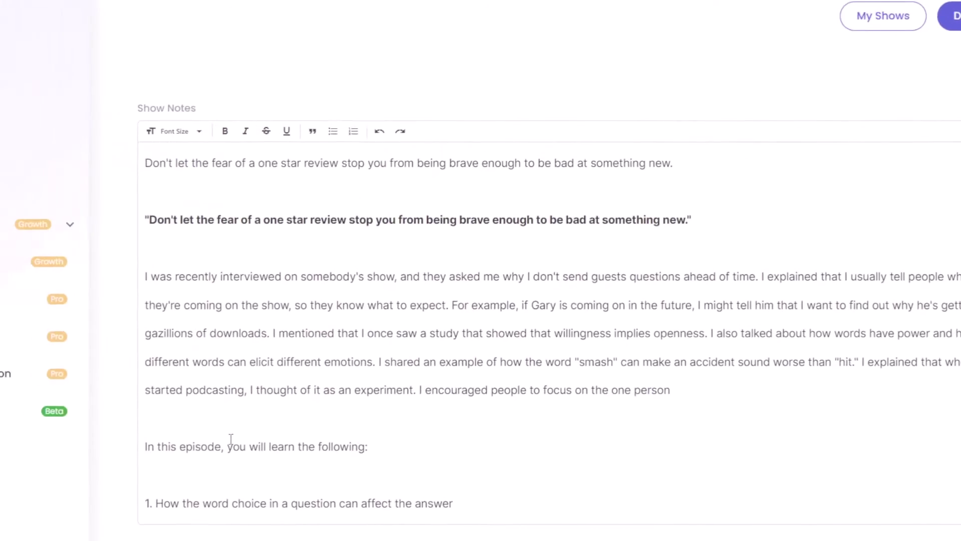
Scroll through the timestamped episode transcript, then expand the Captions list
click(74, 185)
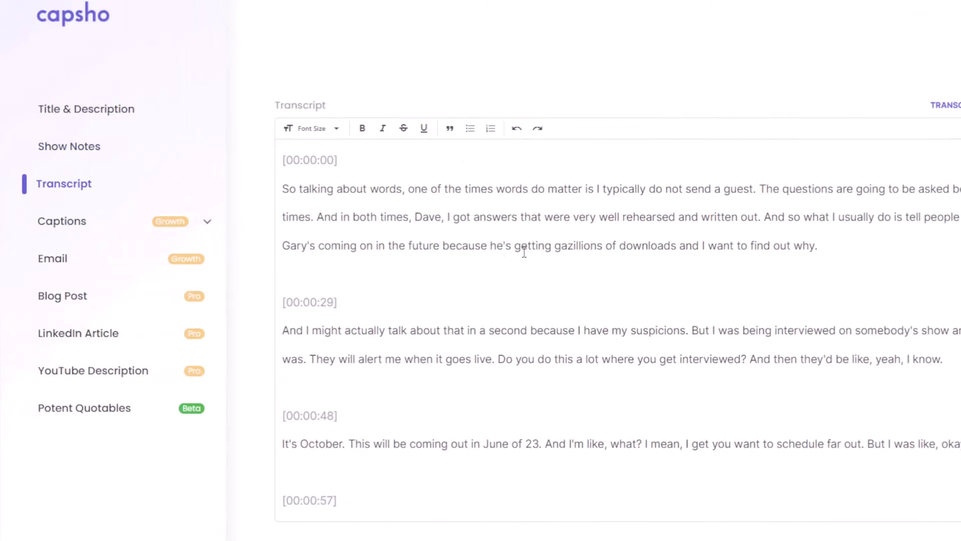
scroll(525, 251, down, 3)
scroll(524, 251, down, 3)
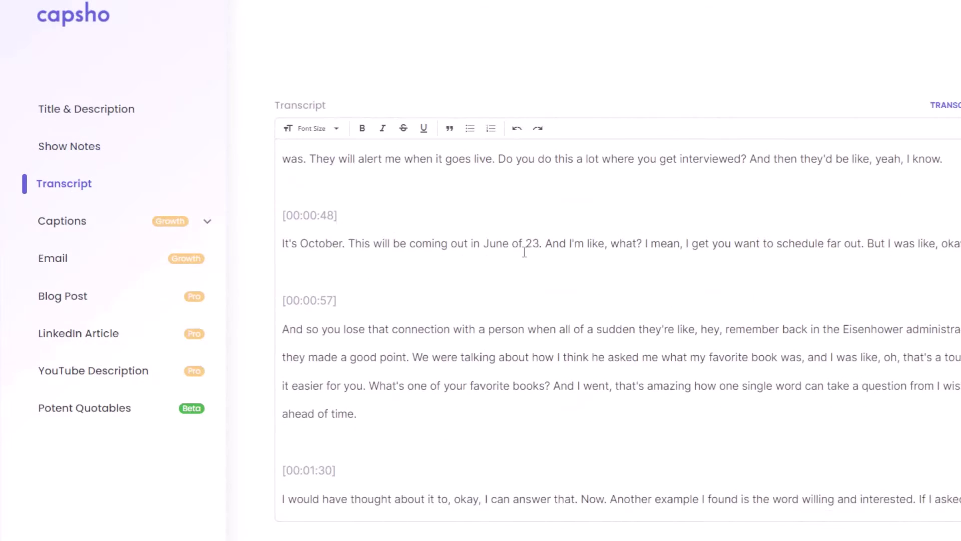
scroll(524, 252, down, 4)
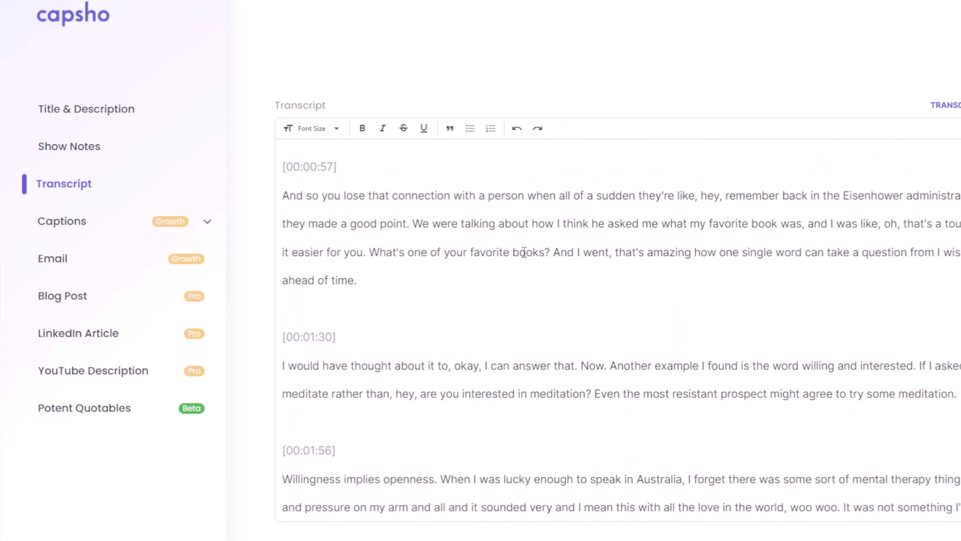
scroll(524, 252, down, 4)
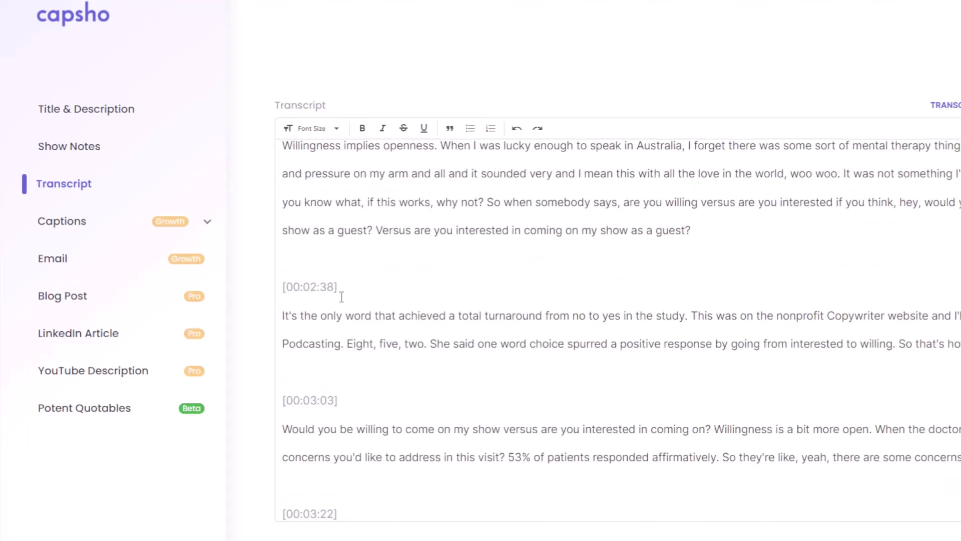
scroll(496, 337, down, 3)
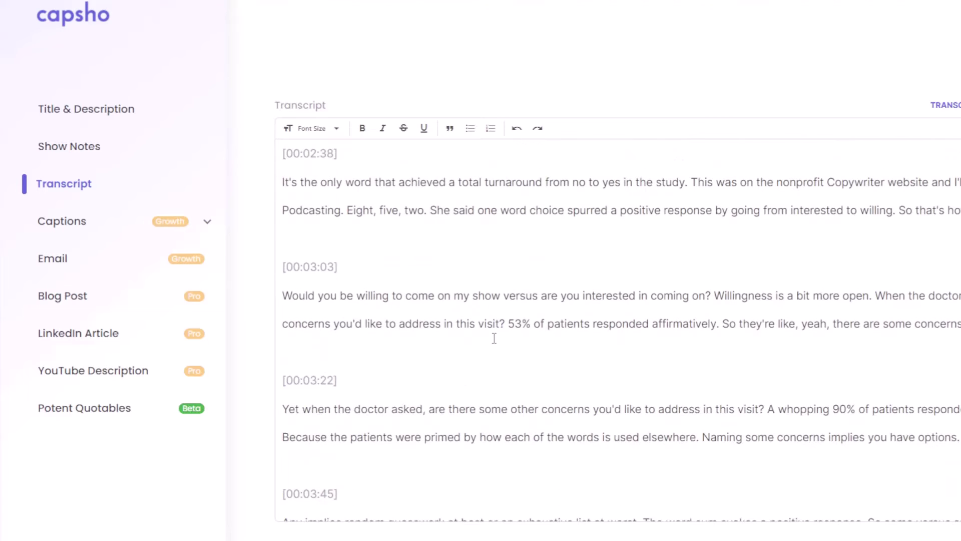
scroll(495, 338, up, 15)
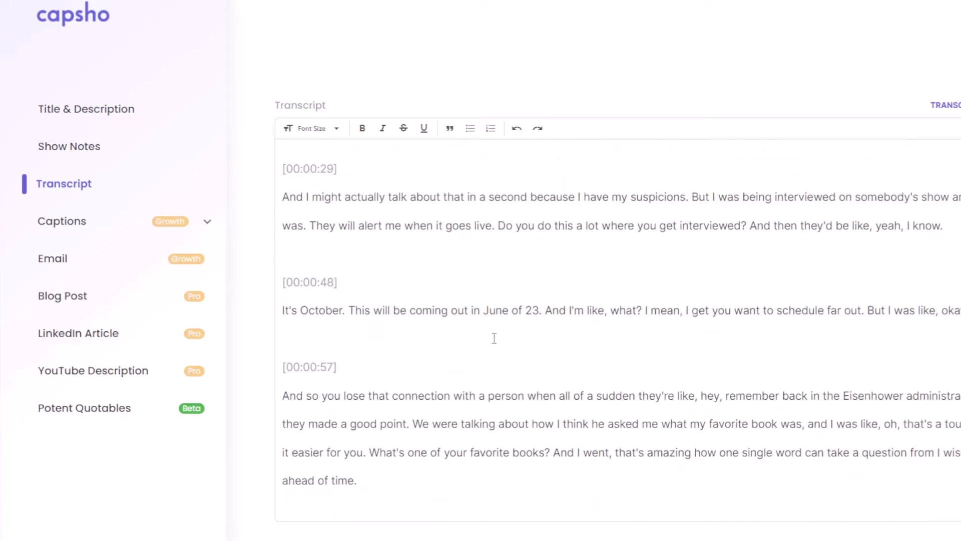
scroll(494, 338, up, 5)
click(65, 232)
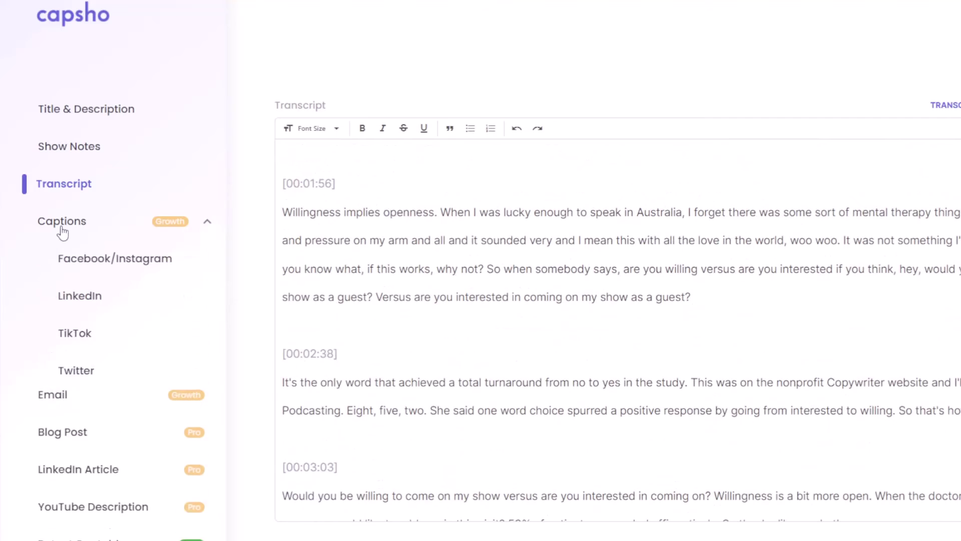
Review the Facebook/Instagram caption draft
click(116, 266)
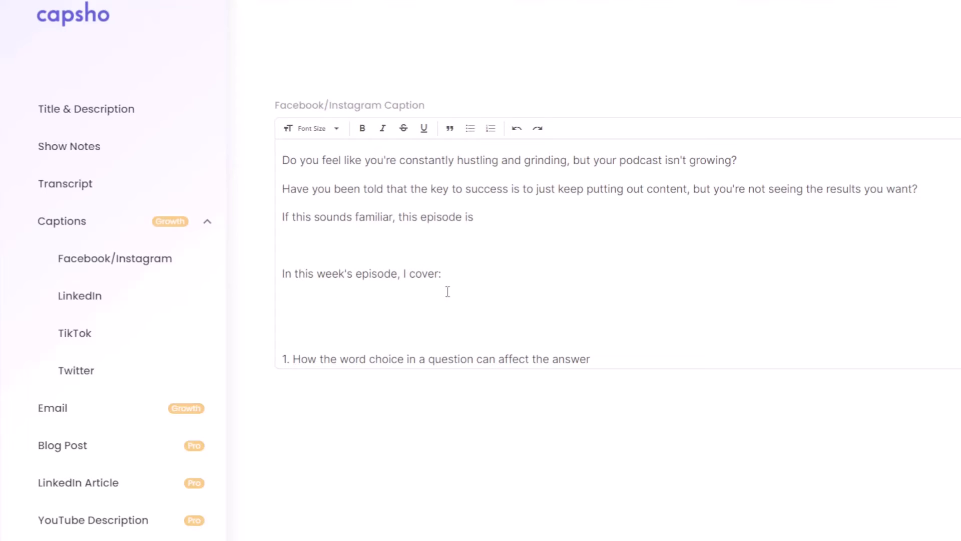
scroll(447, 293, down, 3)
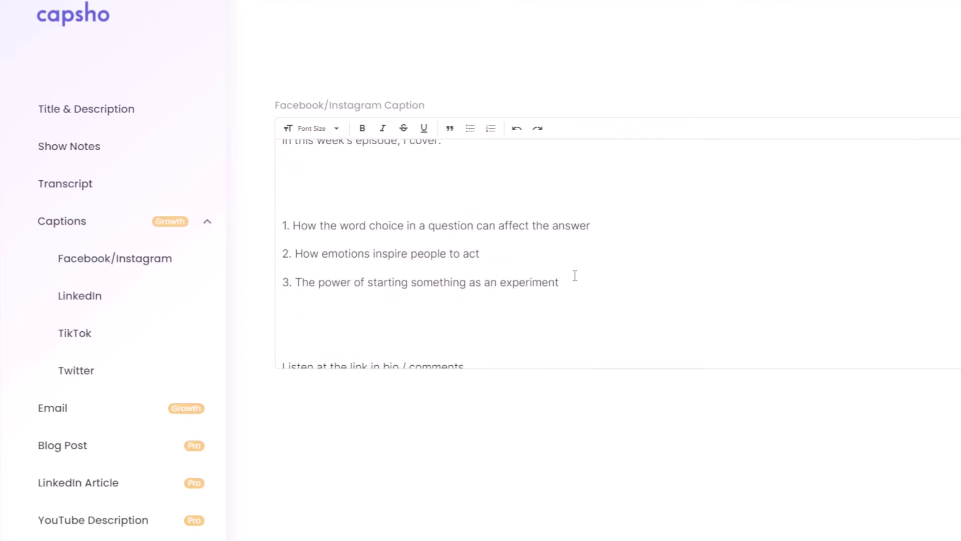
scroll(575, 275, up, 2)
scroll(575, 276, down, 2)
scroll(575, 276, up, 3)
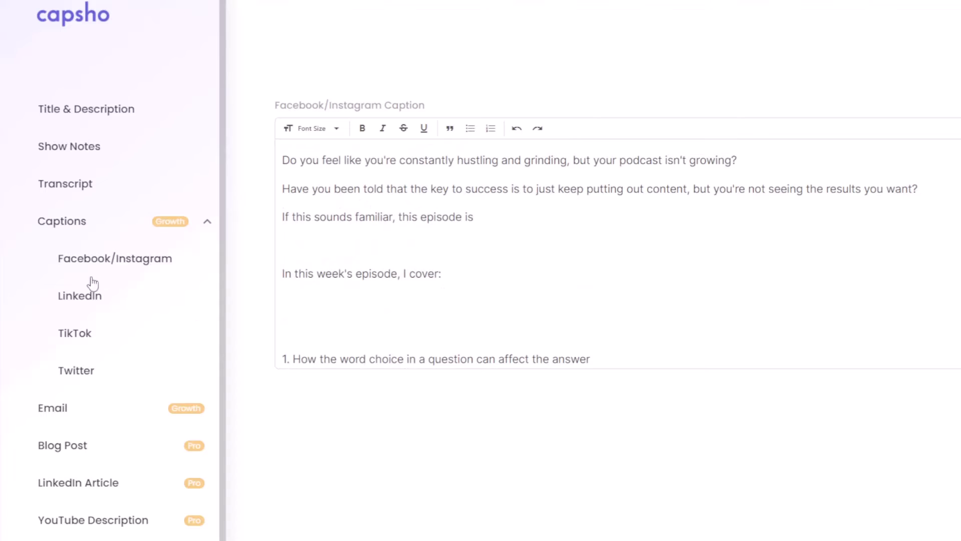
Review the LinkedIn, TikTok and Twitter captions, then bring up the generated email
click(88, 300)
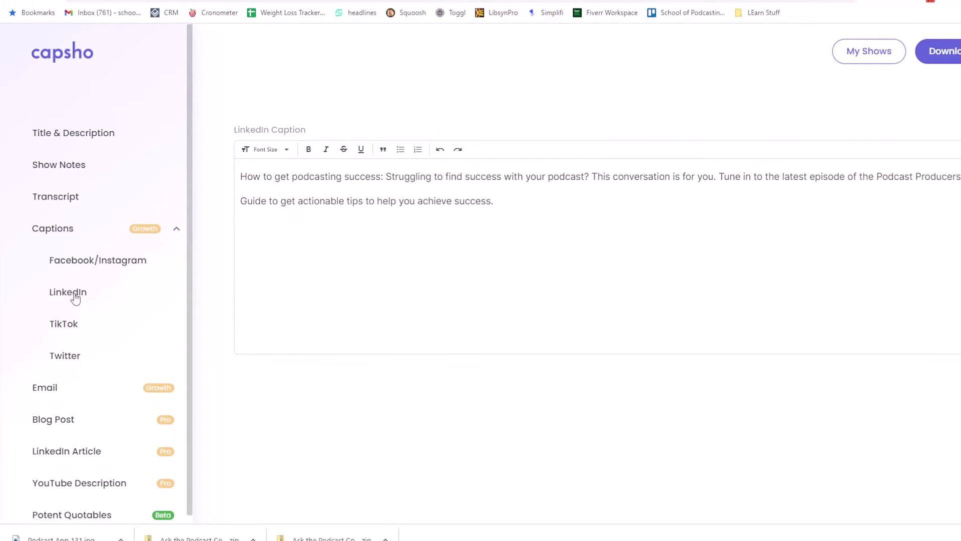
click(69, 334)
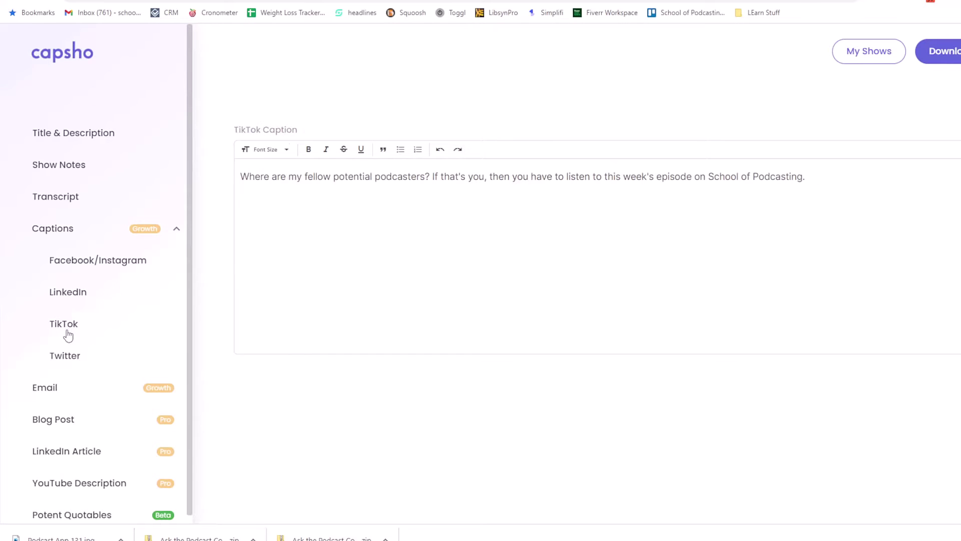
click(65, 355)
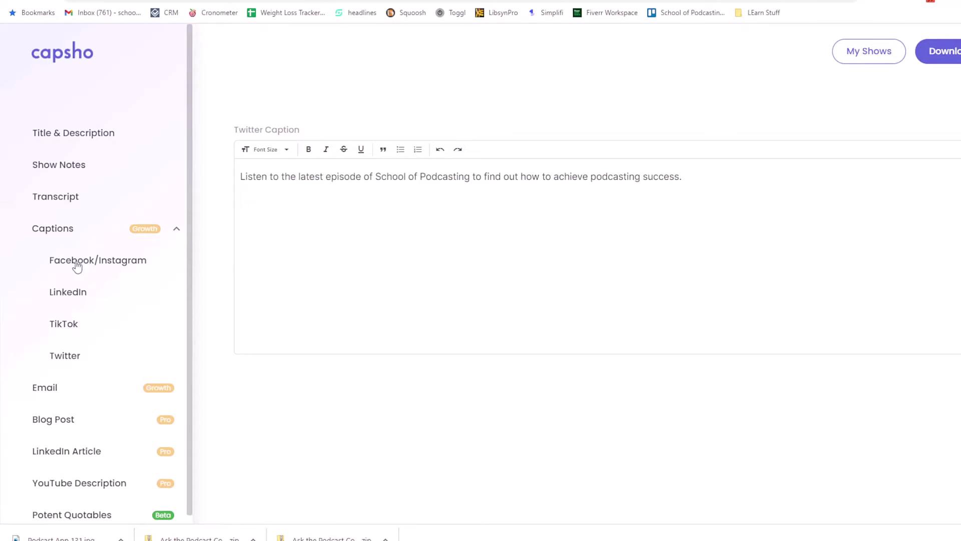
scroll(71, 268, down, 1)
click(54, 386)
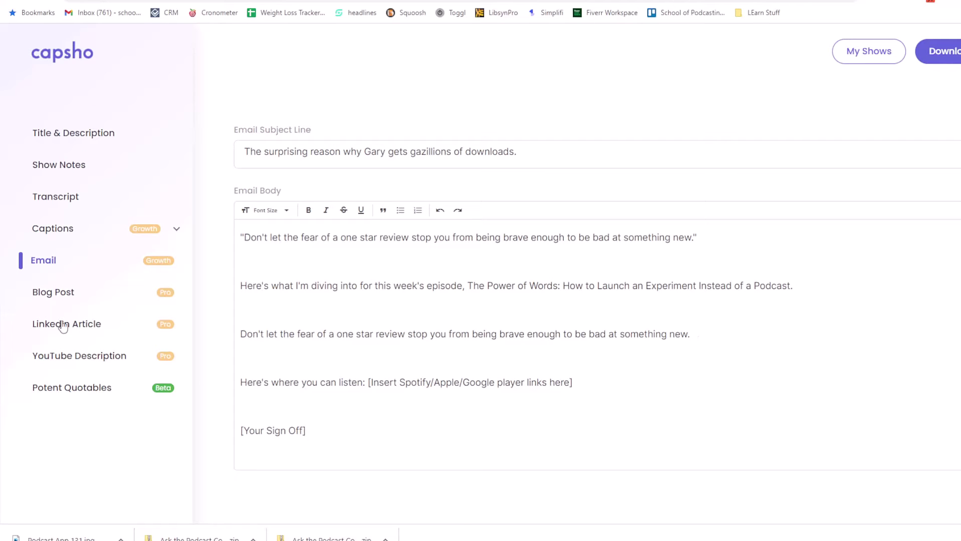
Pick 'How do you approach starting something new?' as the blog post topic
click(52, 296)
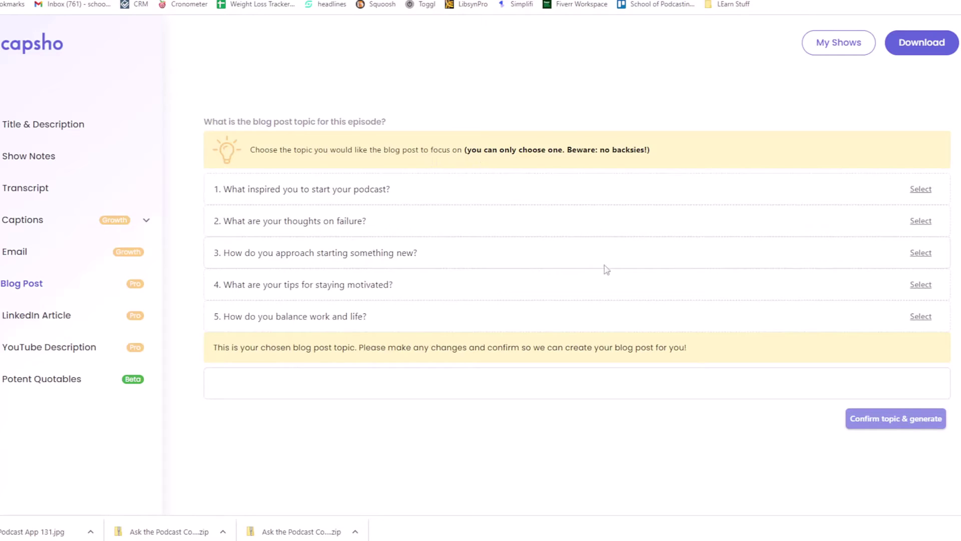
click(922, 256)
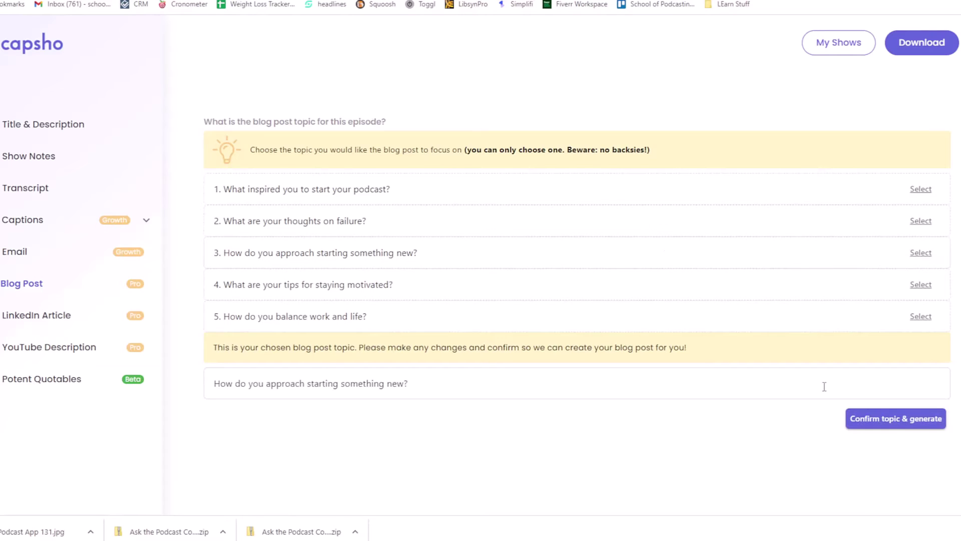
Generate the blog post, then check the LinkedIn Article and YouTube Description drafts
click(872, 424)
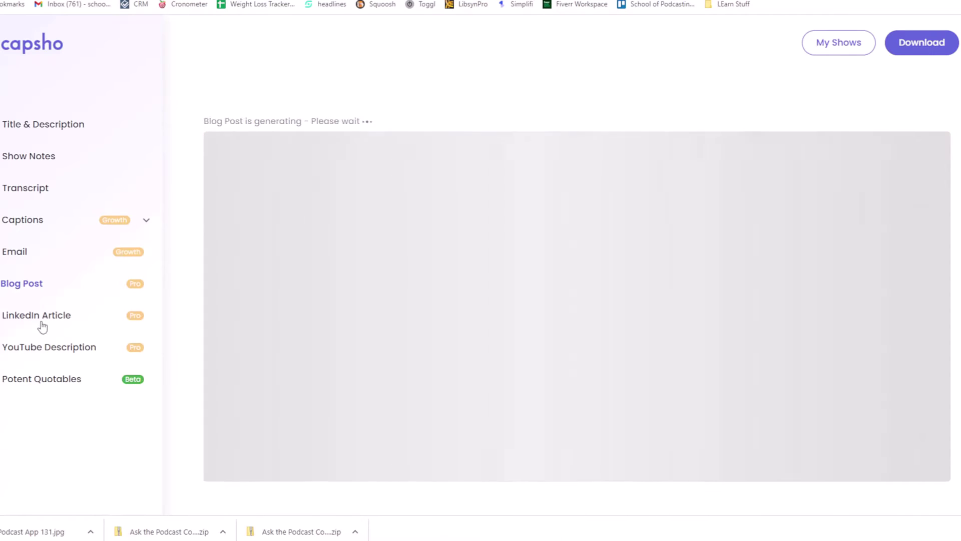
click(40, 325)
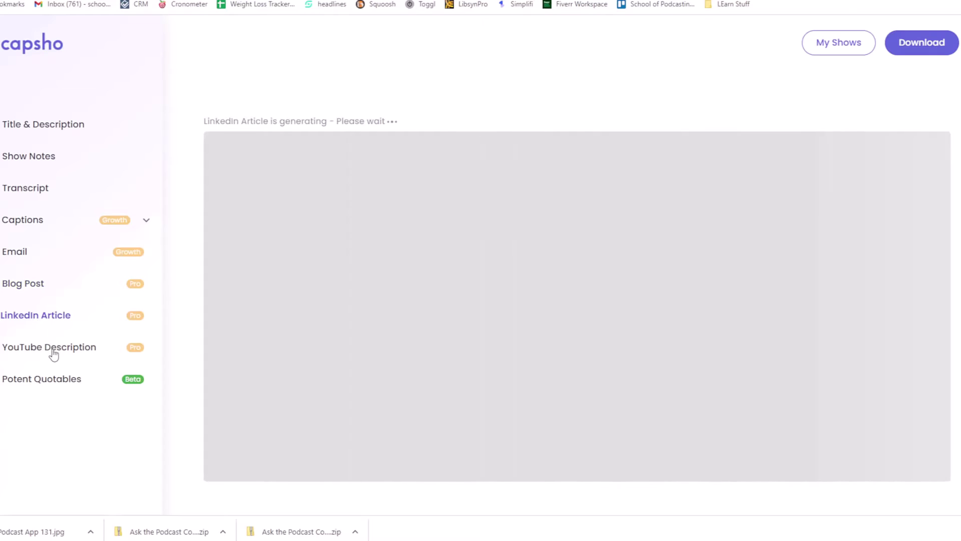
click(53, 354)
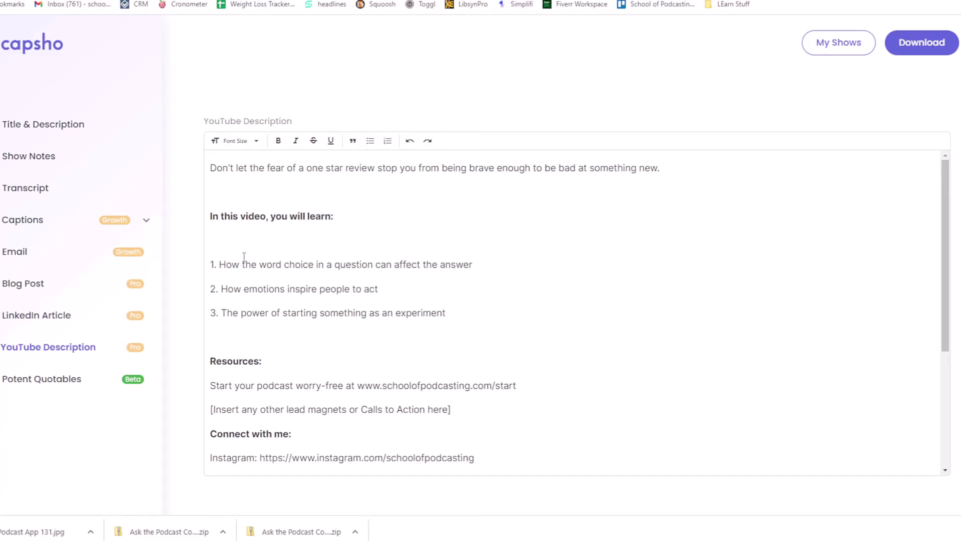
Insert the missing space between 'episode?' and 'Leave' in the YouTube description
click(214, 245)
scroll(650, 327, down, 1)
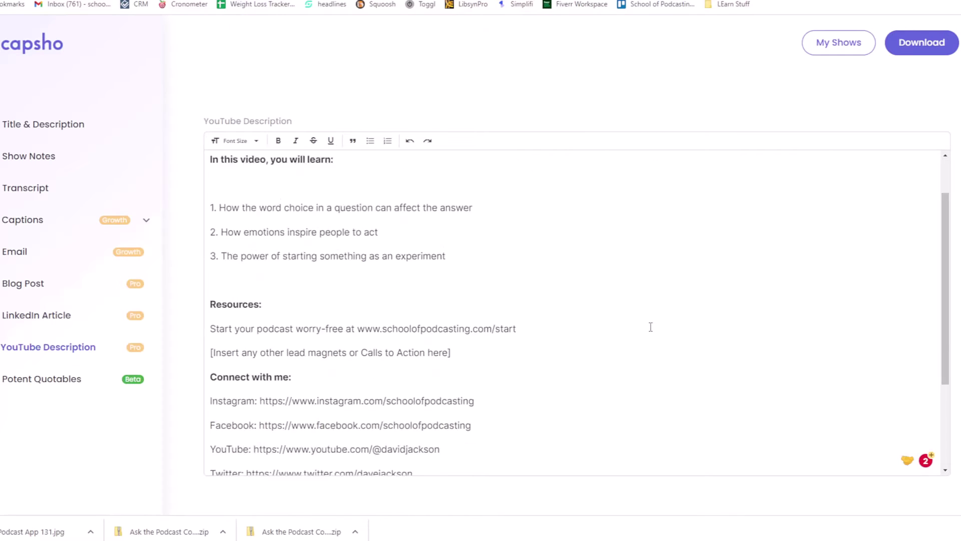
scroll(651, 327, down, 2)
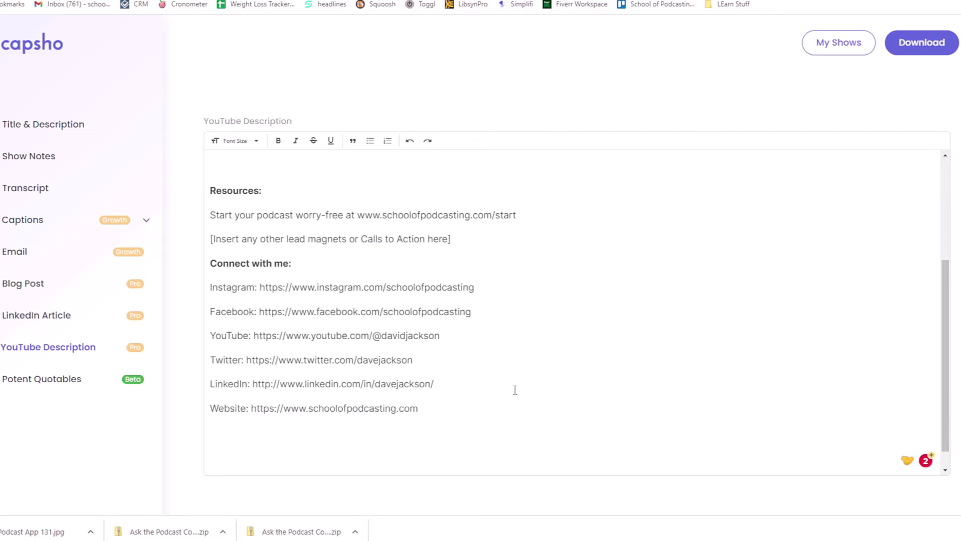
scroll(514, 390, down, 1)
click(310, 457)
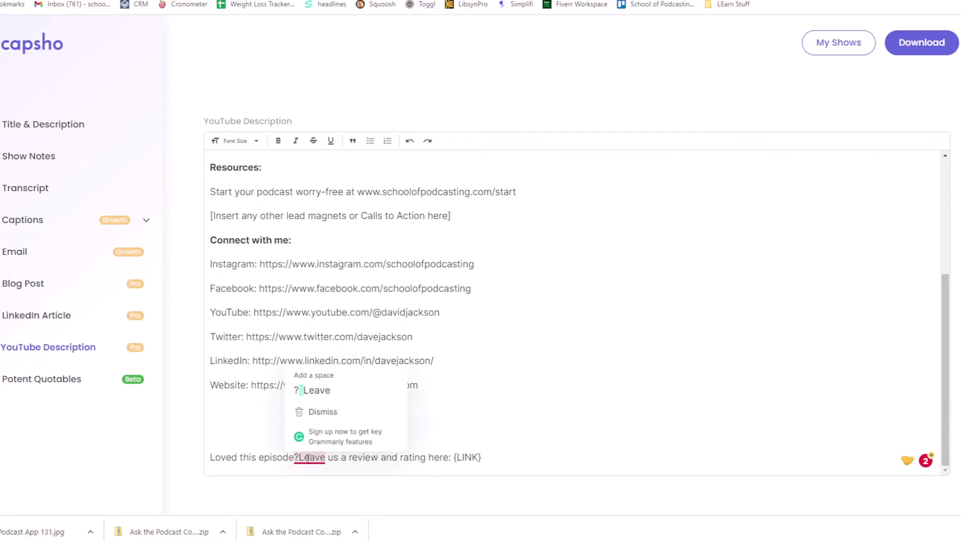
click(320, 377)
Review the five Motivational quotables, then read through the three-step blog post on starting something new
click(50, 380)
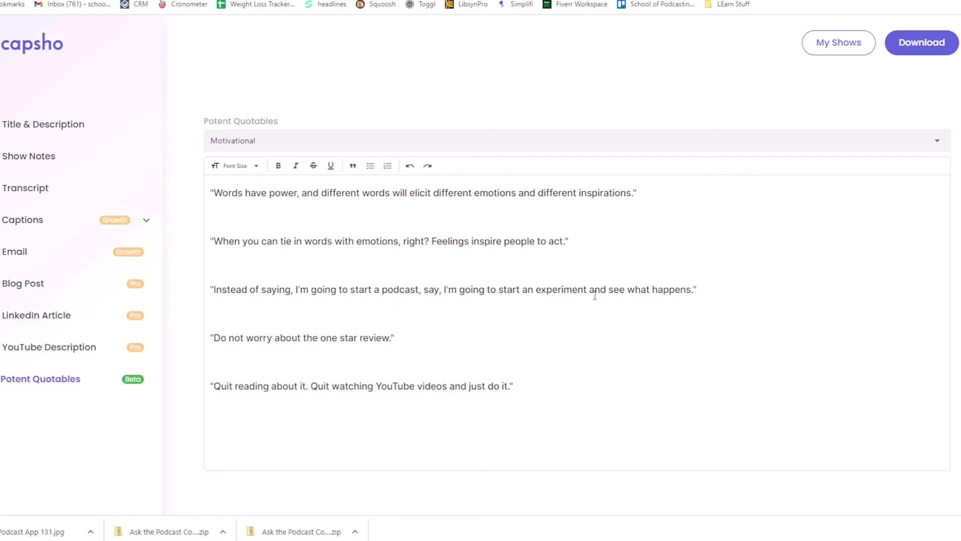
drag(698, 290, 563, 289)
click(19, 285)
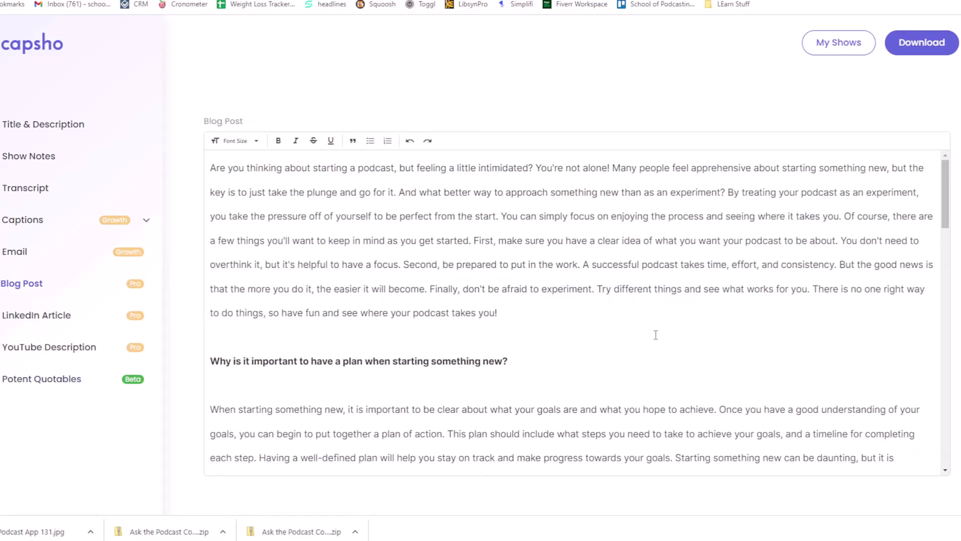
scroll(655, 336, down, 12)
scroll(655, 338, down, 10)
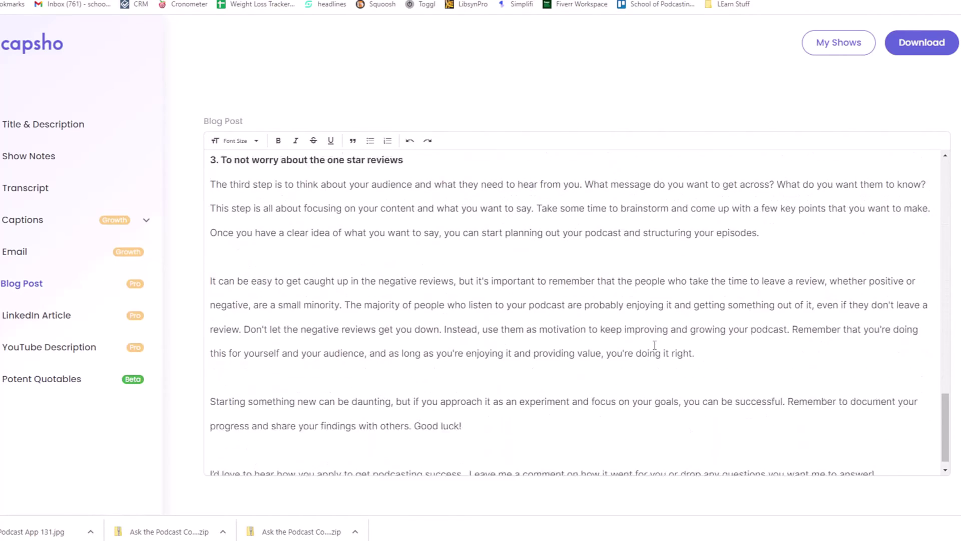
scroll(653, 354, up, 3)
scroll(651, 356, up, 15)
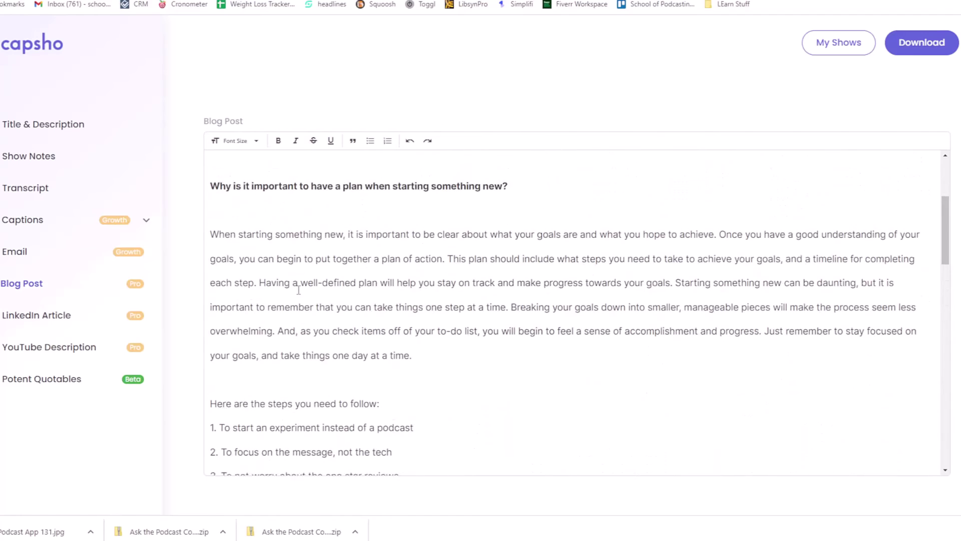
scroll(298, 291, down, 1)
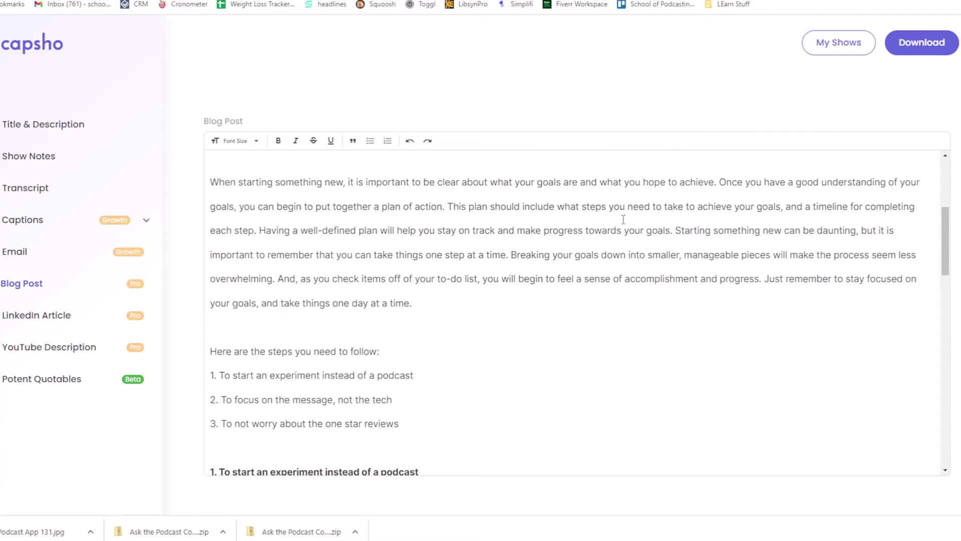
scroll(603, 231, down, 6)
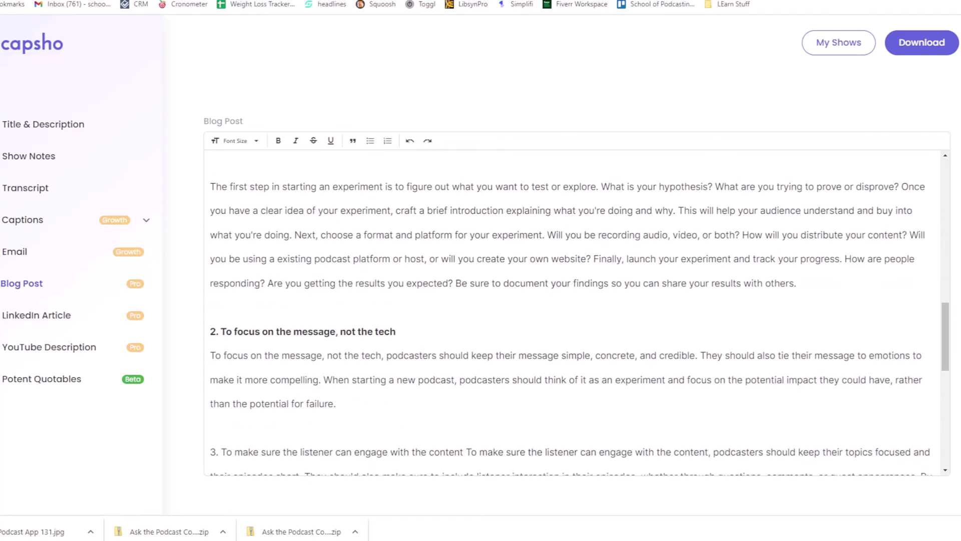
scroll(637, 324, up, 5)
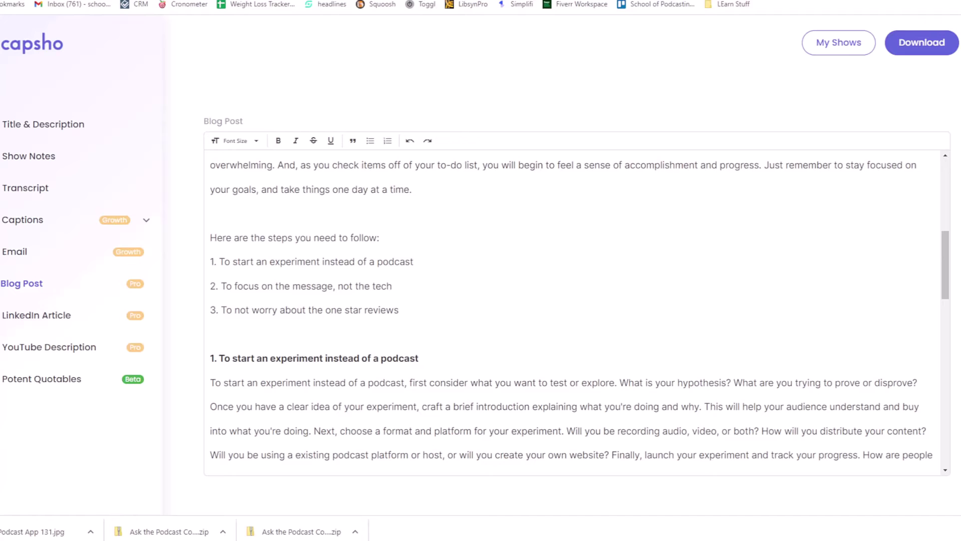
scroll(459, 258, down, 5)
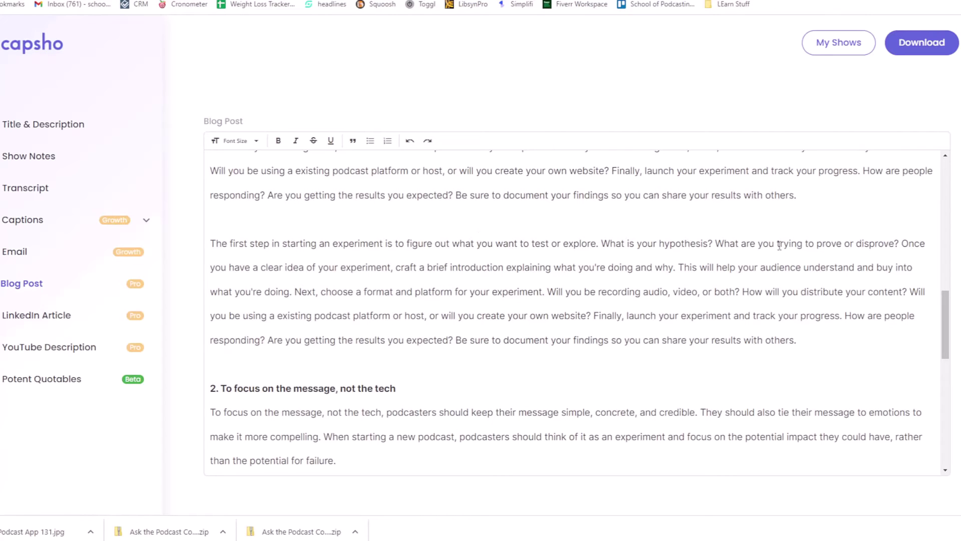
Proofread the blog post and correct 'a existing' to 'an existing'
drag(899, 242, 717, 233)
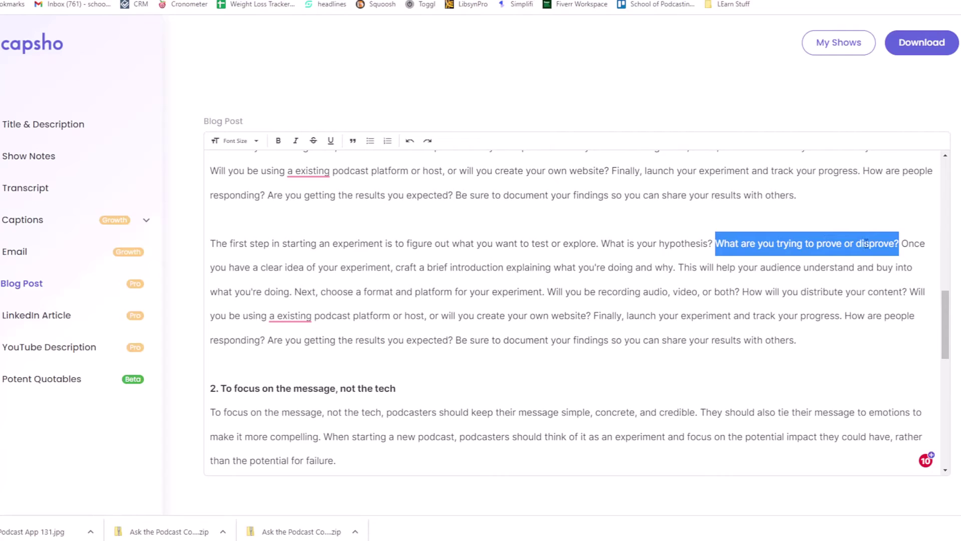
click(851, 240)
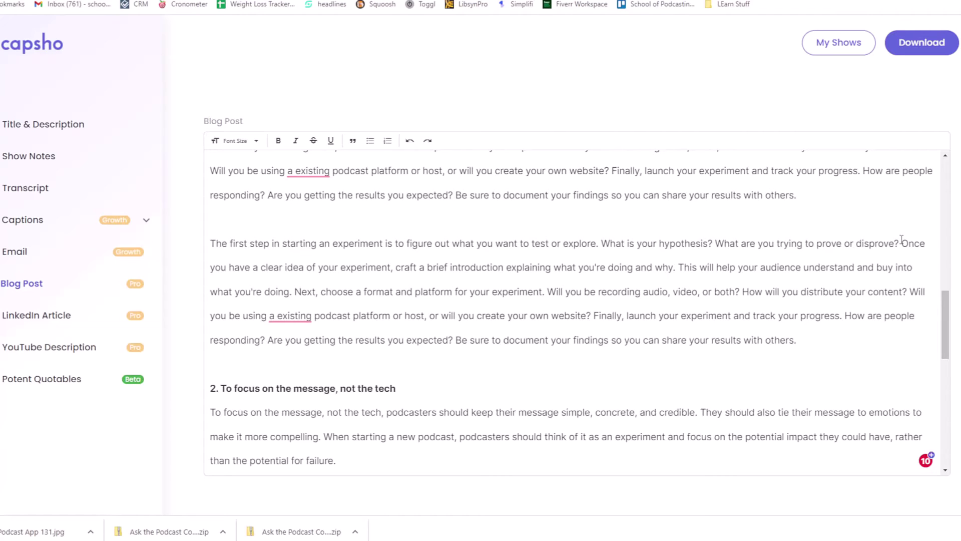
mouse_move(282, 310)
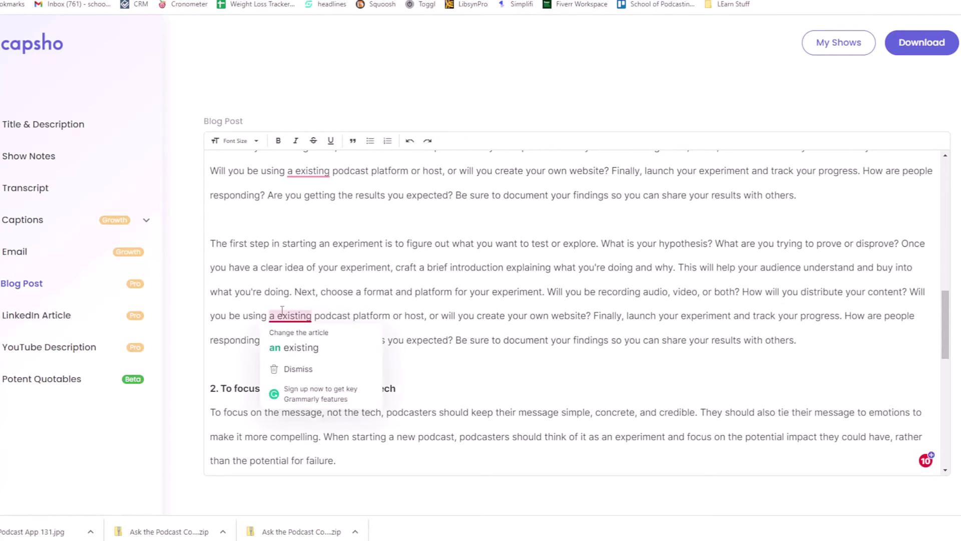
click(292, 349)
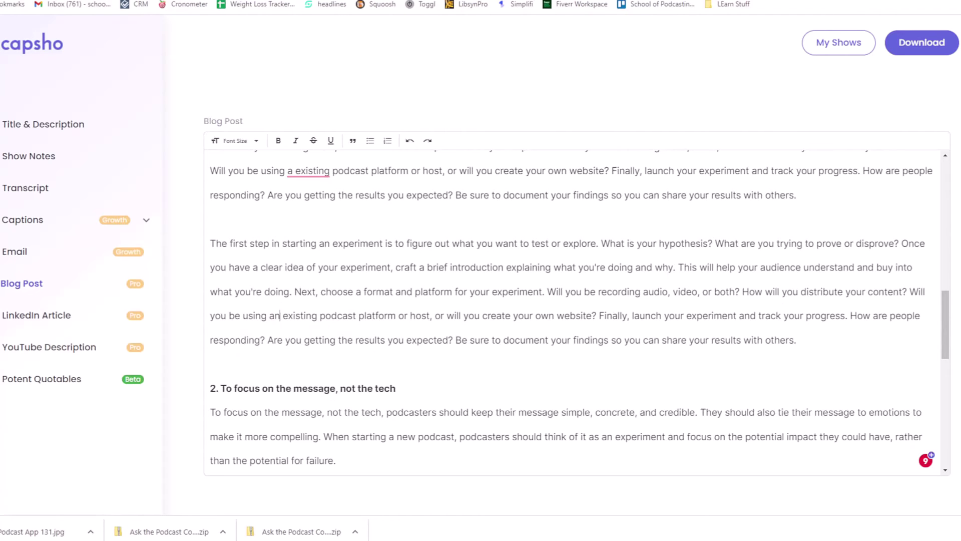
scroll(762, 205, down, 3)
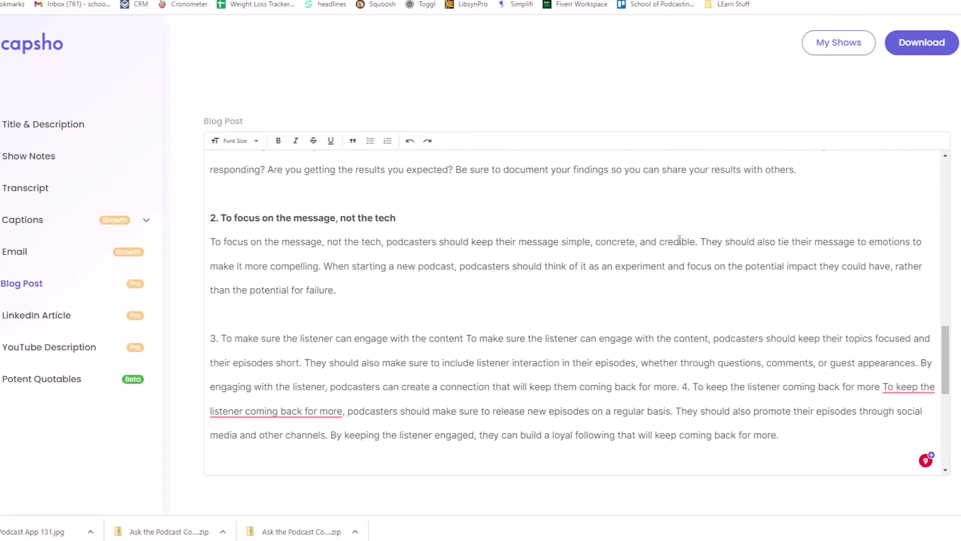
drag(696, 242, 566, 242)
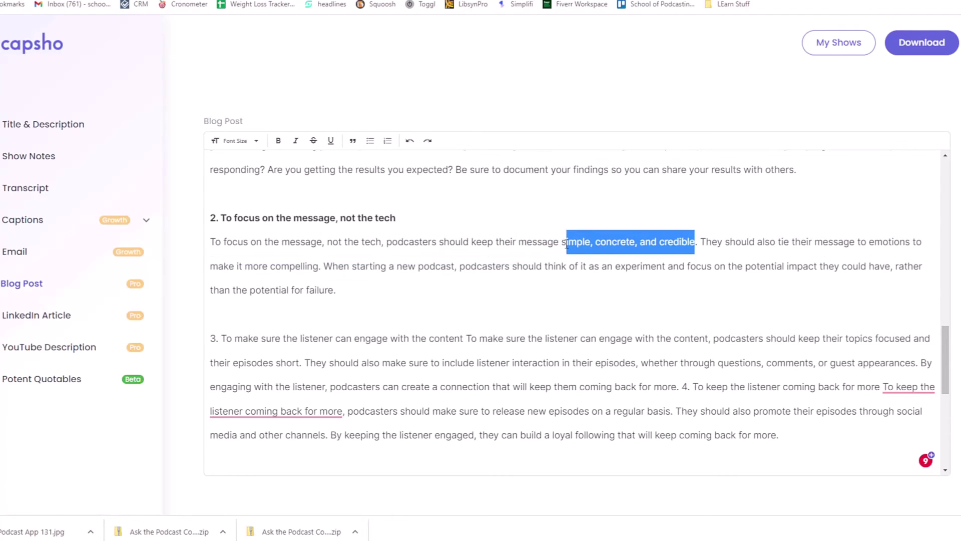
click(612, 247)
Add '.' and 'yo the point' after 'content' in section 3 and move point 4 onto its own line
scroll(631, 280, down, 2)
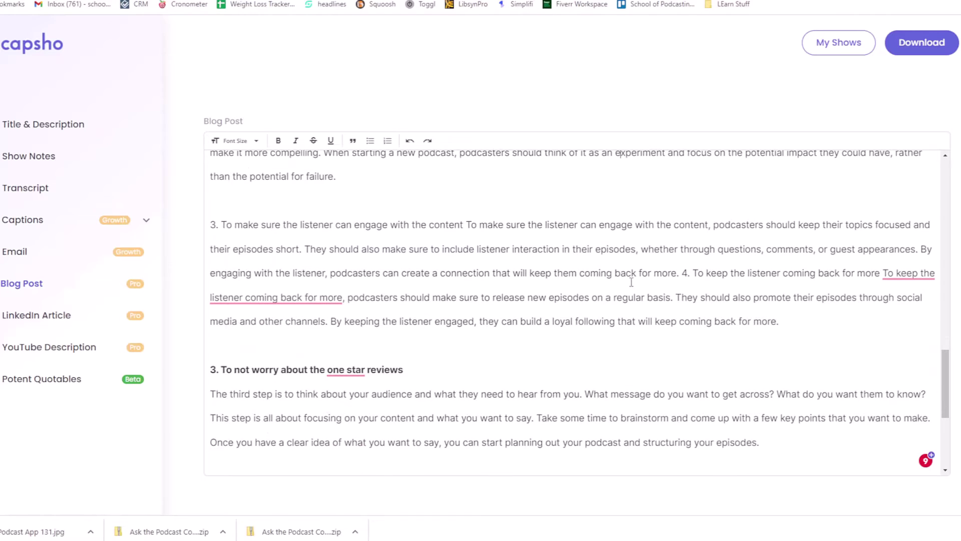
click(471, 226)
key(Left)
text(.)
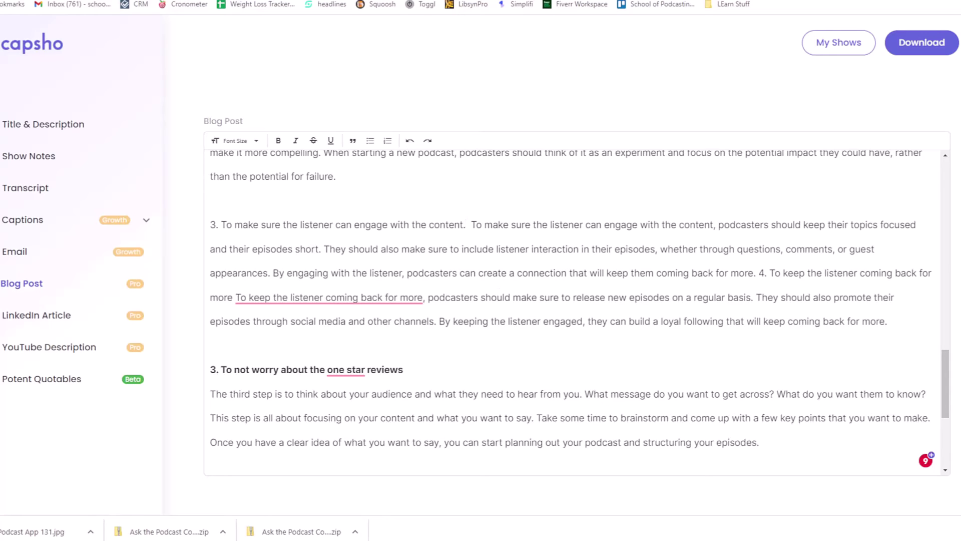
text(yo the point)
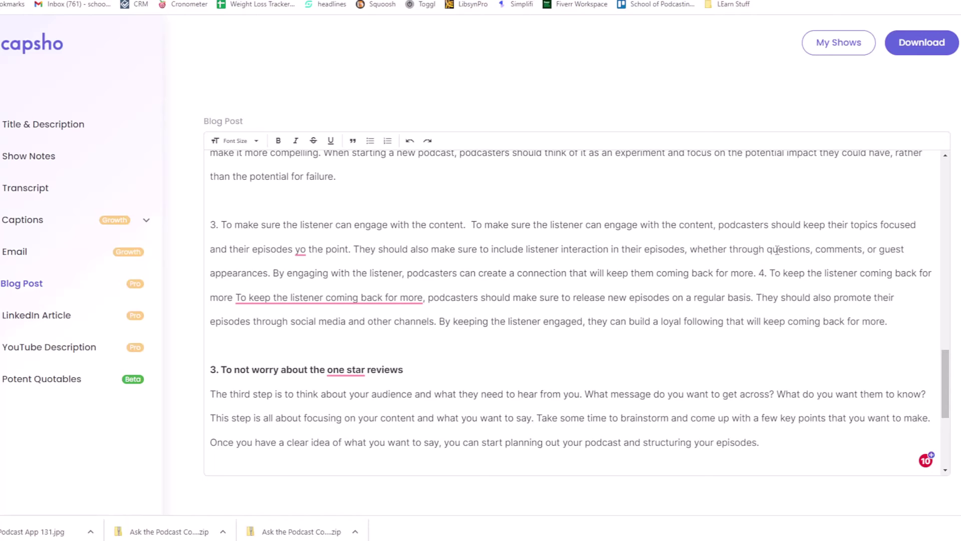
key(Return)
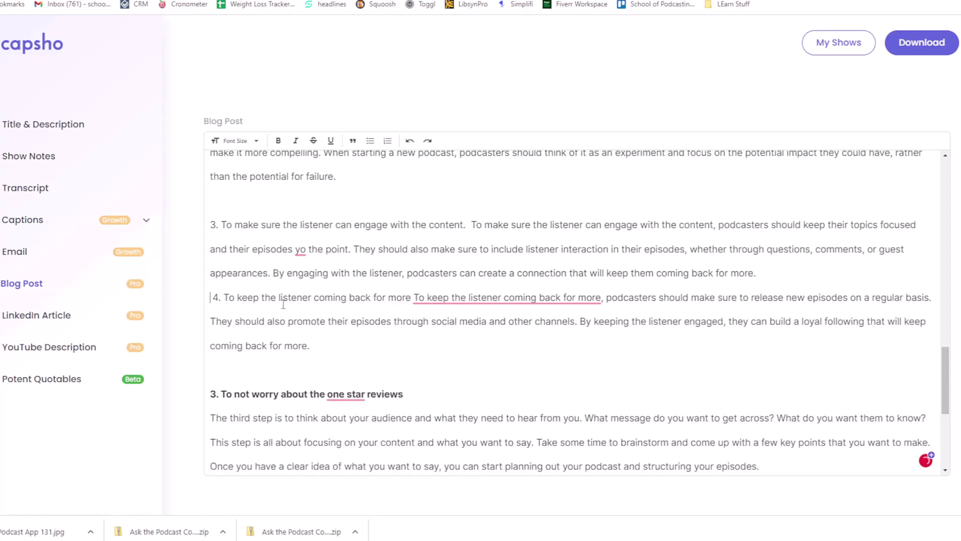
Delete the duplicated 'To keep the listener coming back for more' and its extra space from item 4
drag(412, 299, 229, 287)
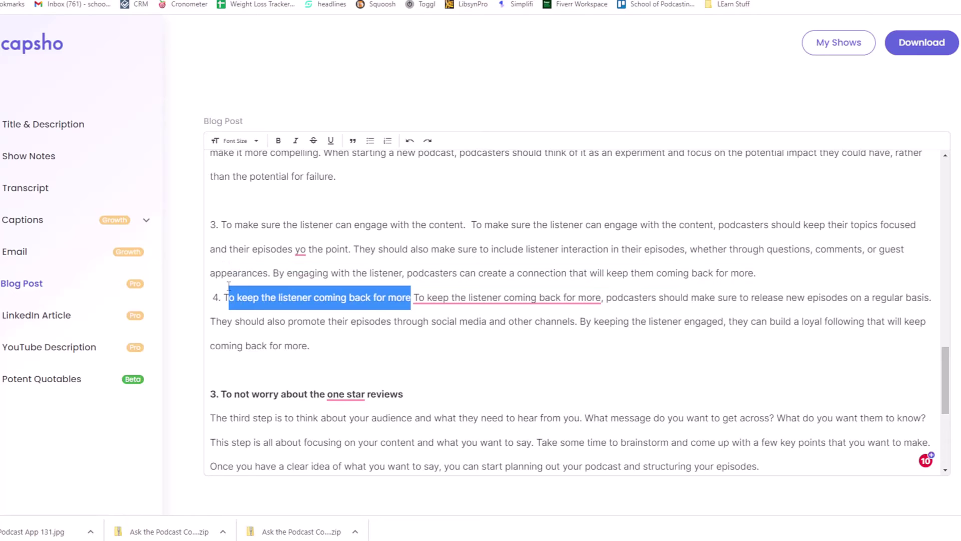
key(BackSpace)
key(BackSpace)
key(Delete)
scroll(387, 334, down, 5)
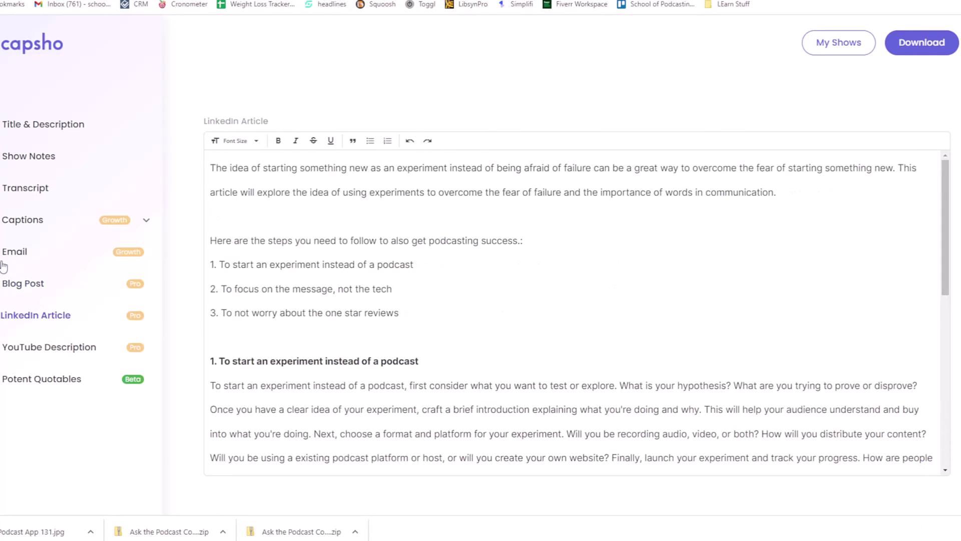
Return to the Capsho blog post, select all its text and copy it
click(15, 284)
scroll(371, 312, down, 20)
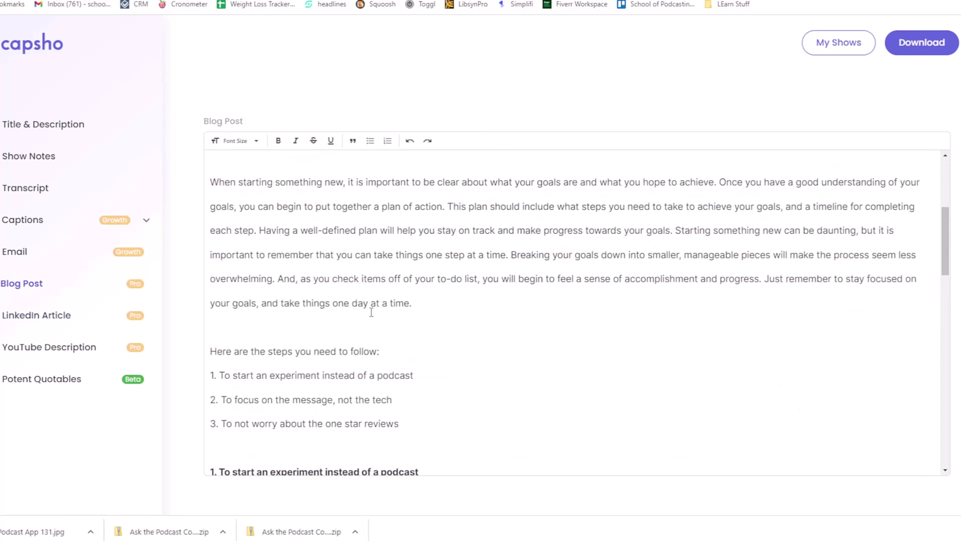
scroll(371, 312, down, 3)
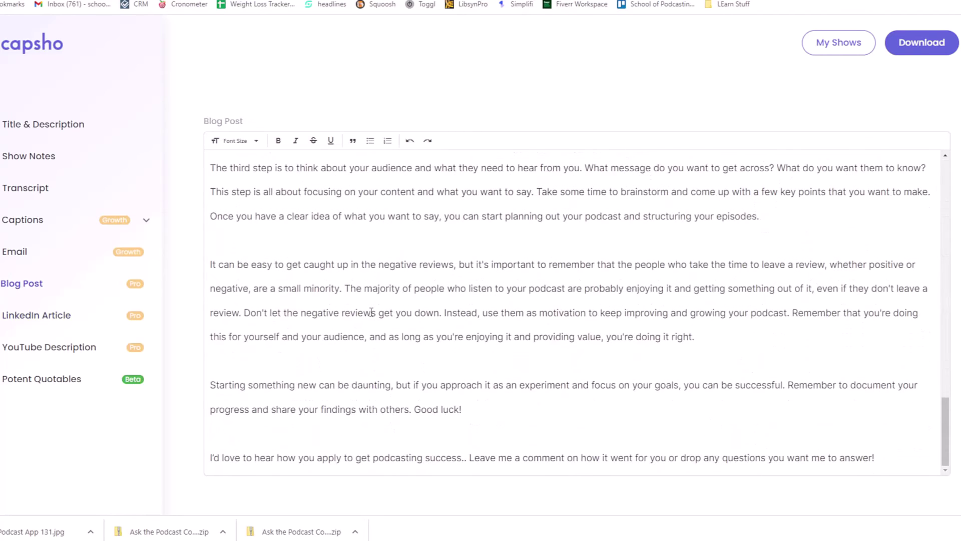
click(462, 433)
key(ctrl+a)
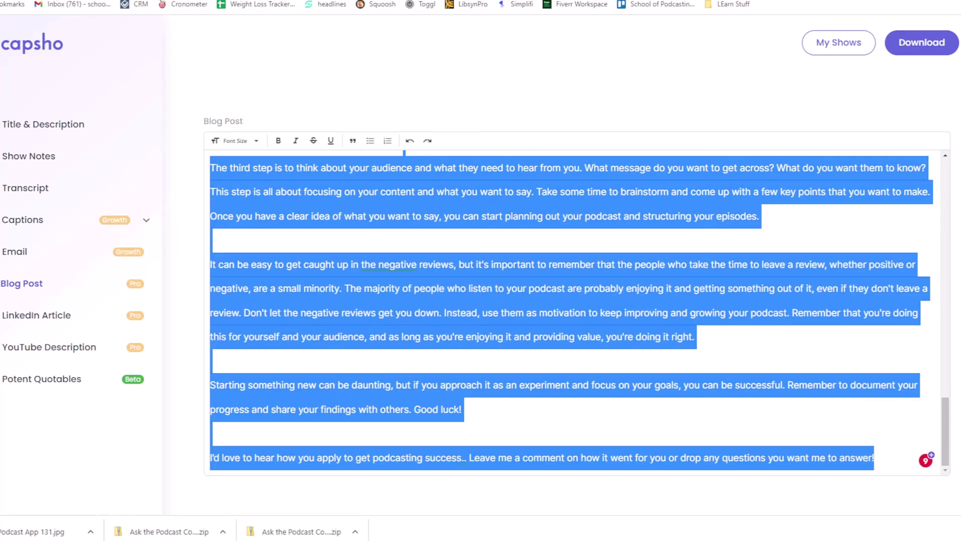
key(ctrl+t)
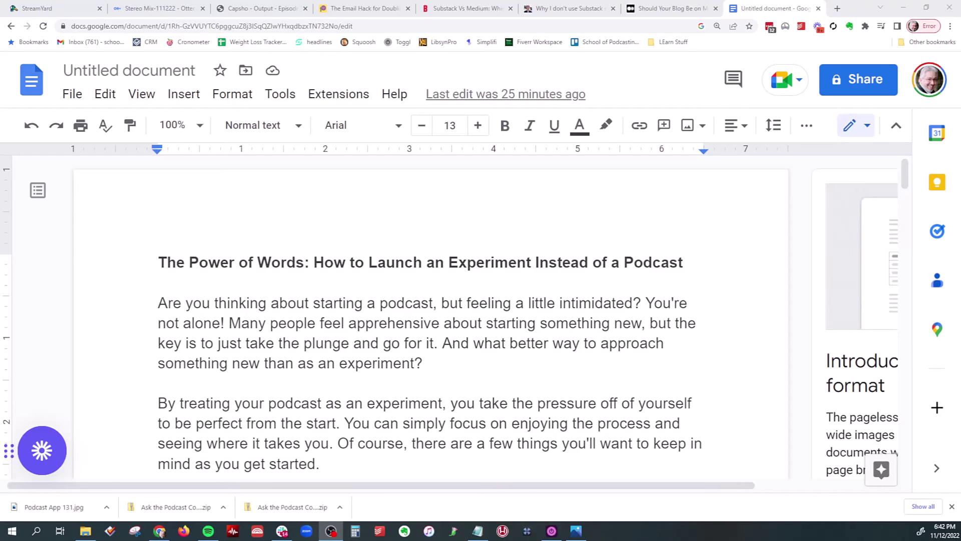
click(292, 98)
click(310, 153)
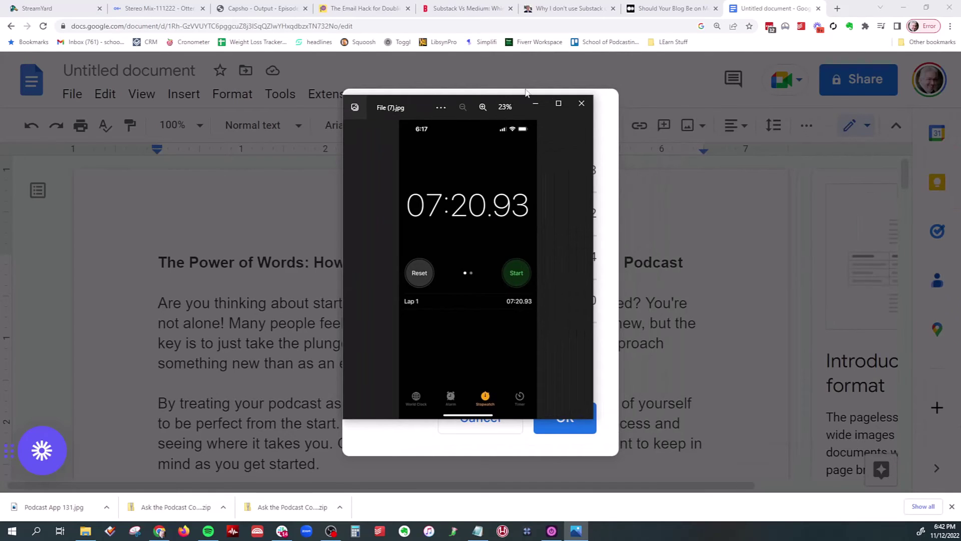
click(582, 104)
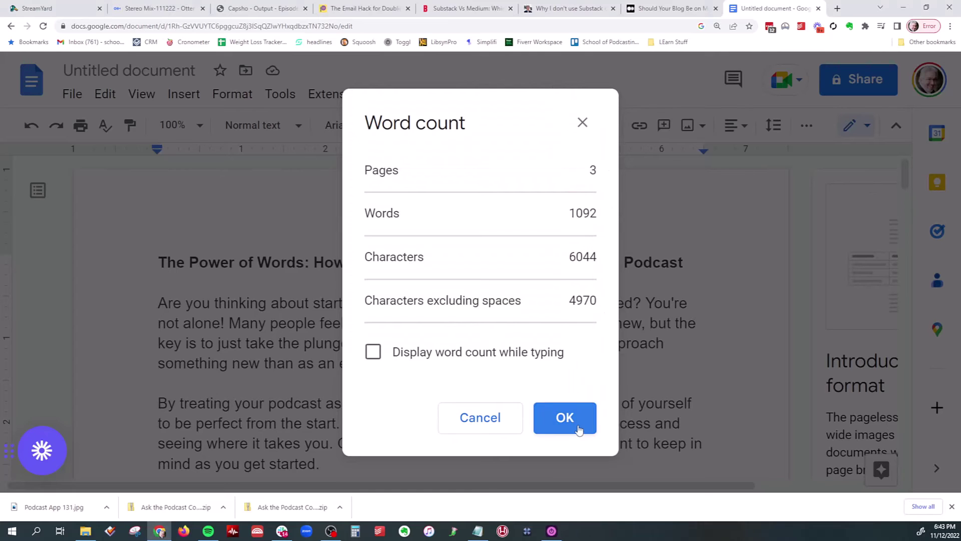
click(564, 418)
scroll(507, 259, down, 20)
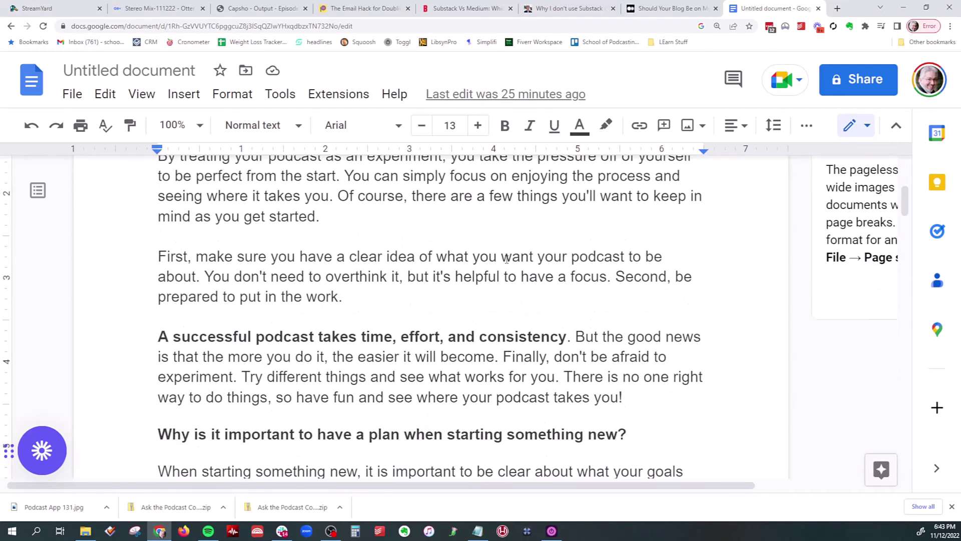
scroll(506, 265, down, 20)
scroll(507, 266, down, 8)
scroll(506, 266, up, 6)
scroll(506, 265, up, 20)
scroll(506, 266, up, 10)
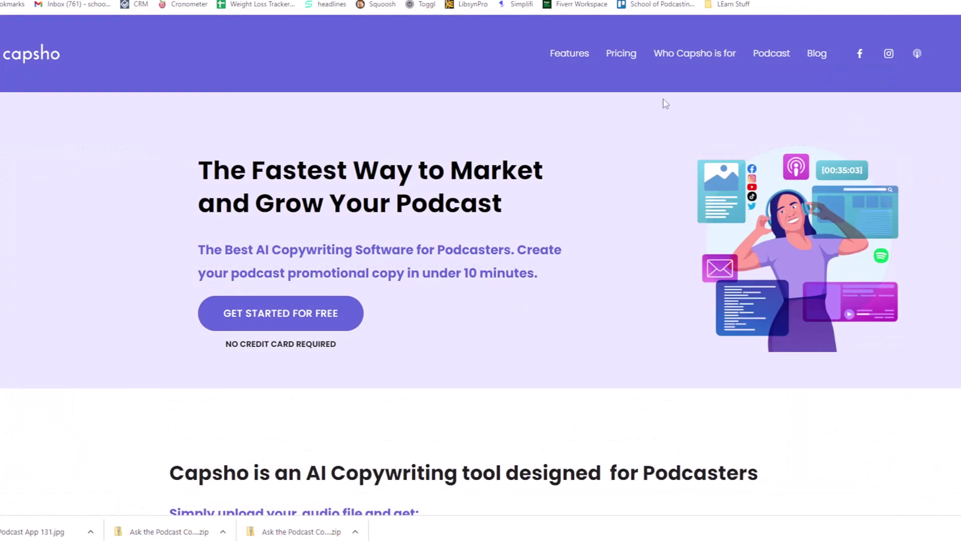
Bring up Capsho's pricing page with the Starter $29, Growth $59 and Pro $90 plans
click(620, 59)
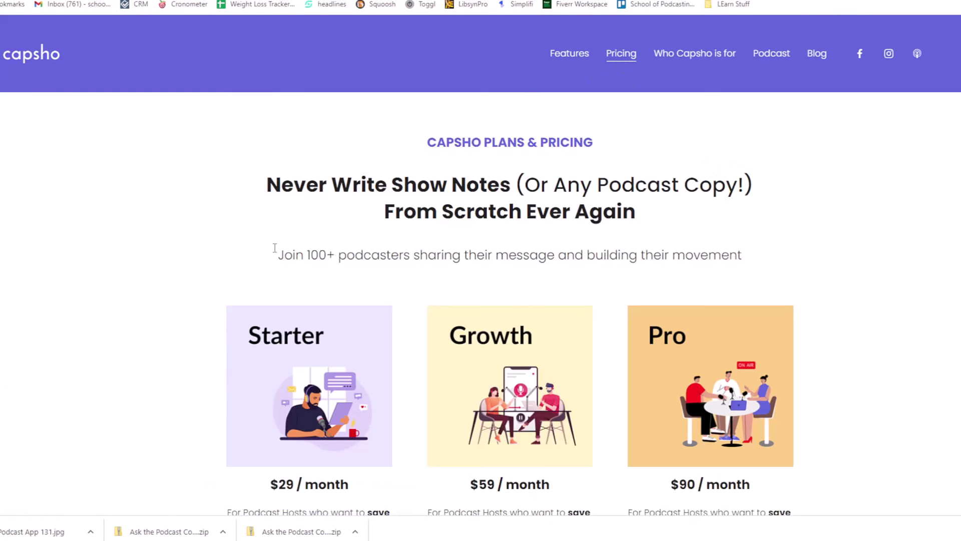
scroll(243, 257, down, 3)
scroll(241, 257, down, 3)
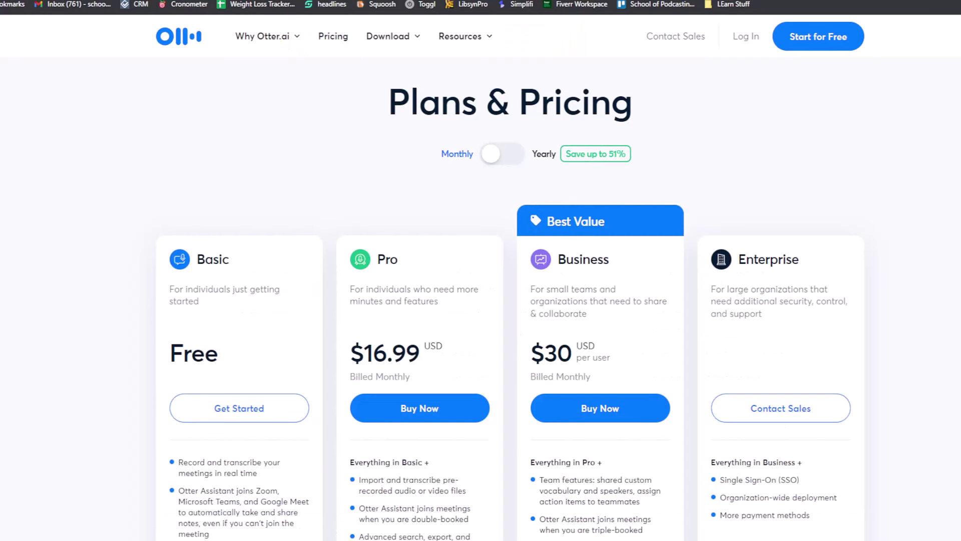
Scroll through Otter.ai's plans, reviewing Pro at $16.99 and Business at $30 per user
scroll(47, 236, down, 1)
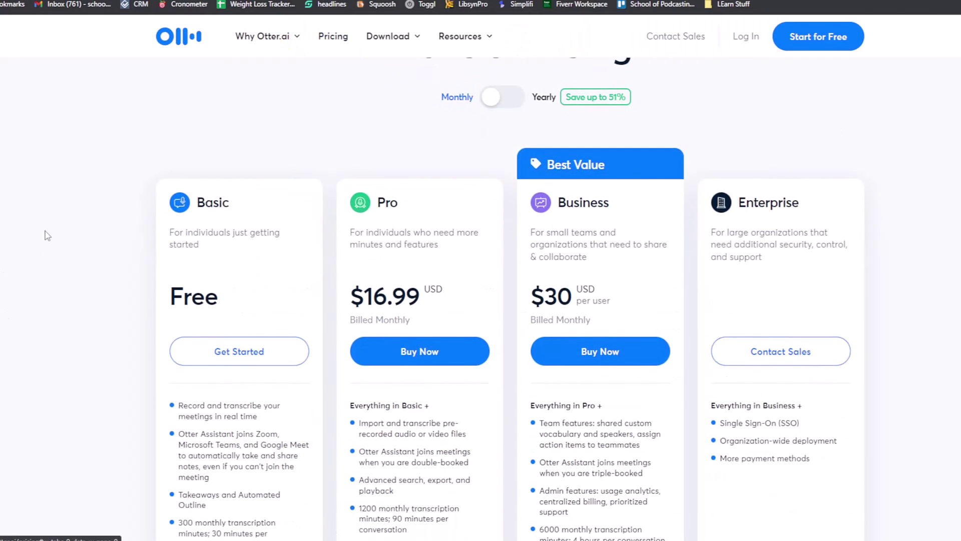
scroll(43, 236, up, 2)
scroll(140, 238, down, 3)
scroll(196, 251, down, 1)
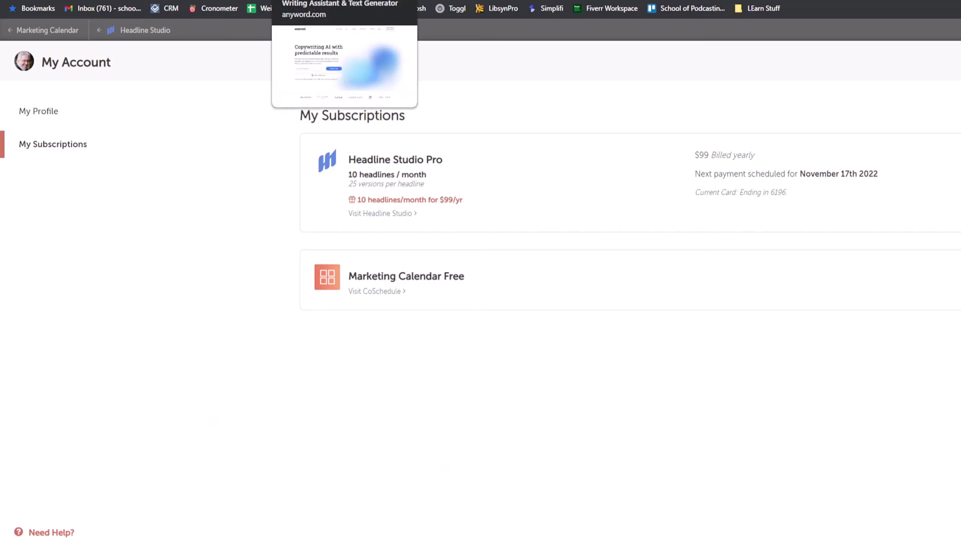
View Anyword's pricing billed monthly, showing Starter at $29 and Data-Driven at $99
click(345, 0)
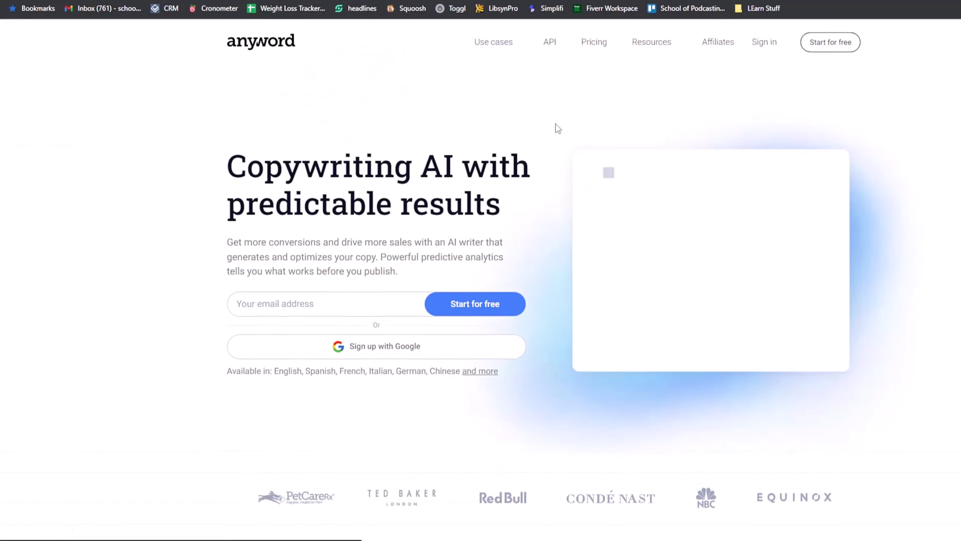
click(597, 45)
scroll(391, 274, down, 3)
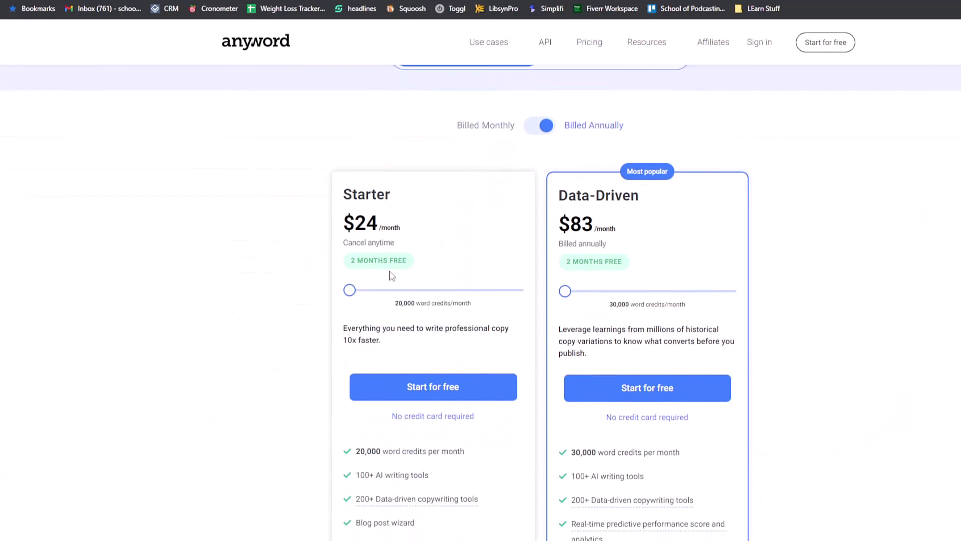
scroll(378, 279, down, 3)
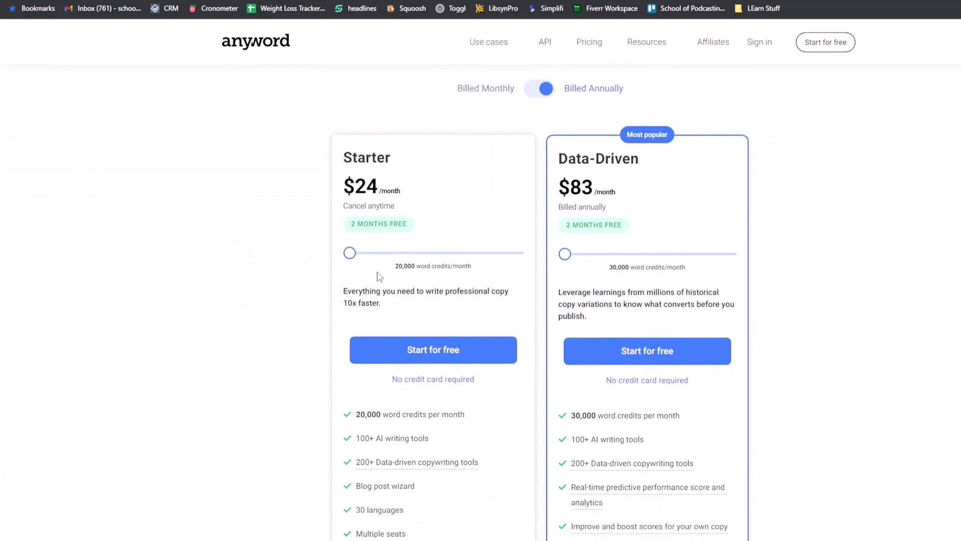
scroll(399, 243, up, 4)
click(550, 186)
scroll(393, 288, down, 5)
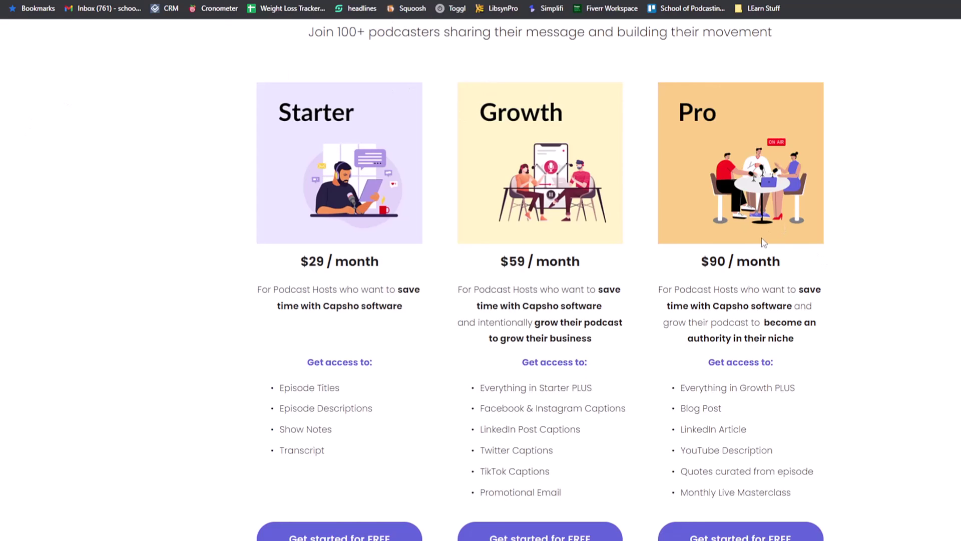
Scroll down through Capsho's pricing plan cards
scroll(887, 315, down, 1)
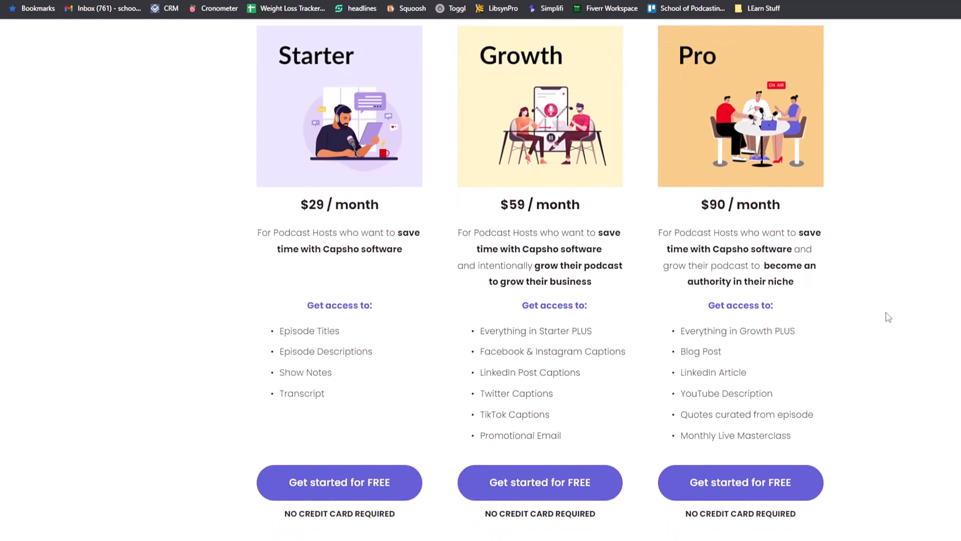
scroll(887, 316, down, 1)
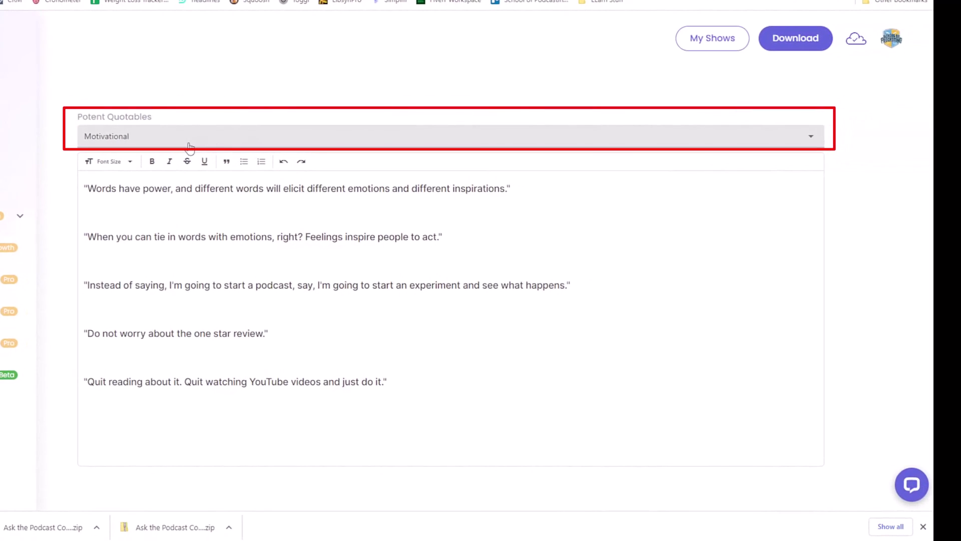
click(168, 143)
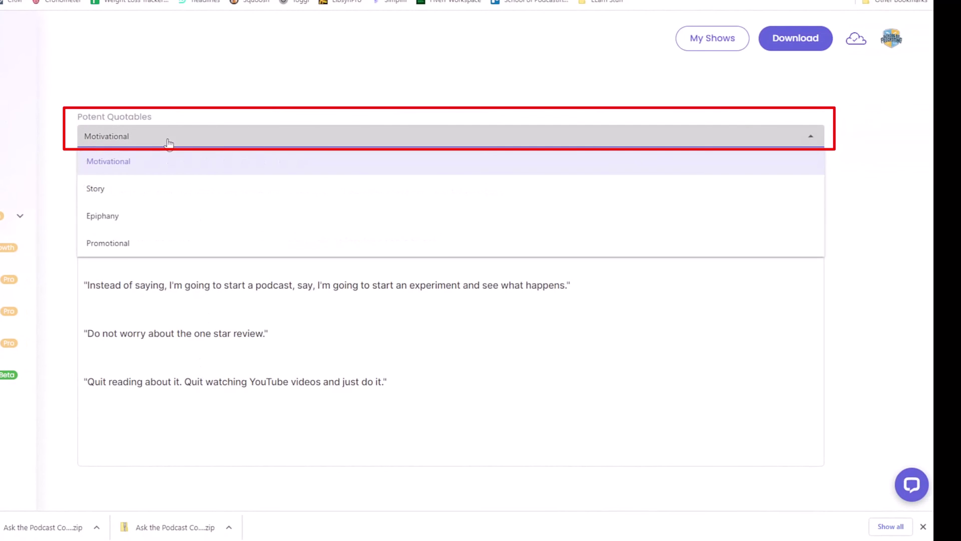
click(141, 191)
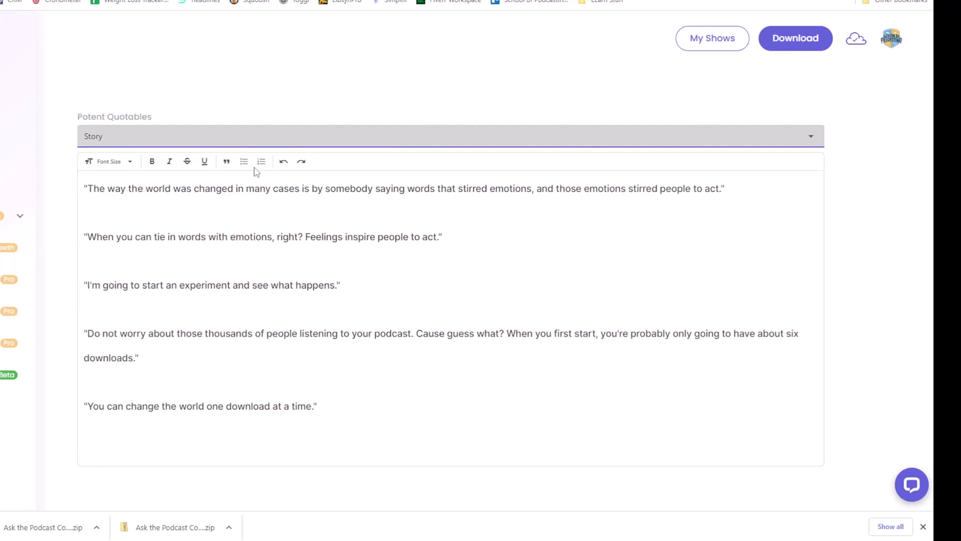
click(243, 142)
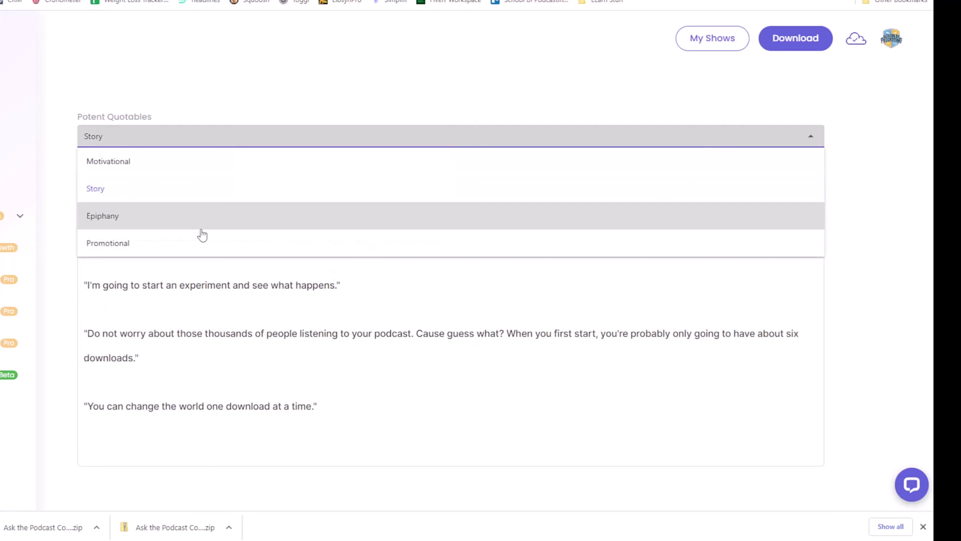
click(201, 221)
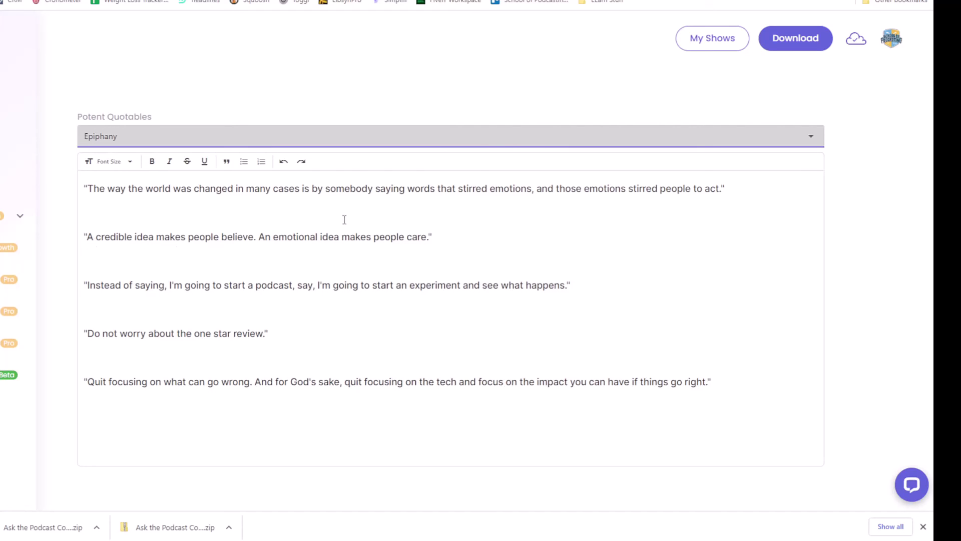
click(302, 143)
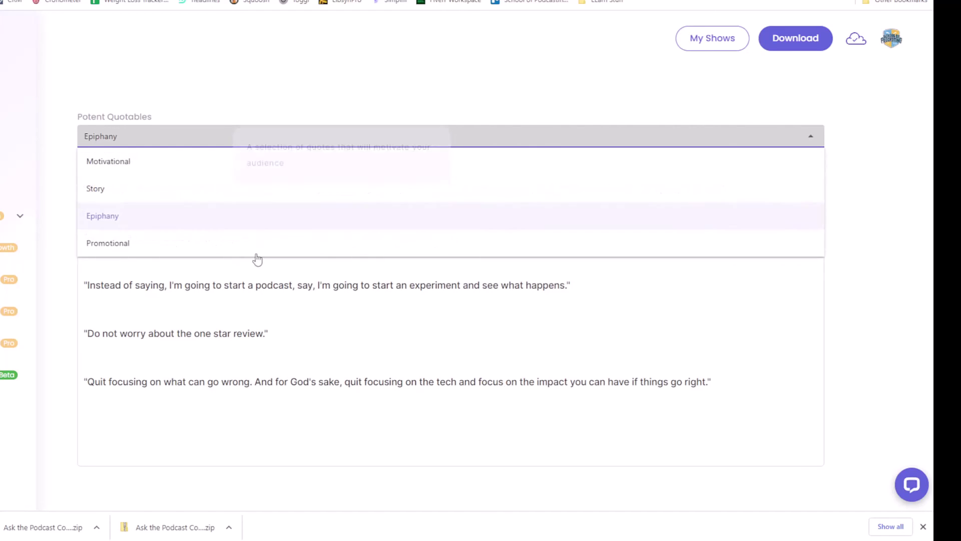
click(151, 246)
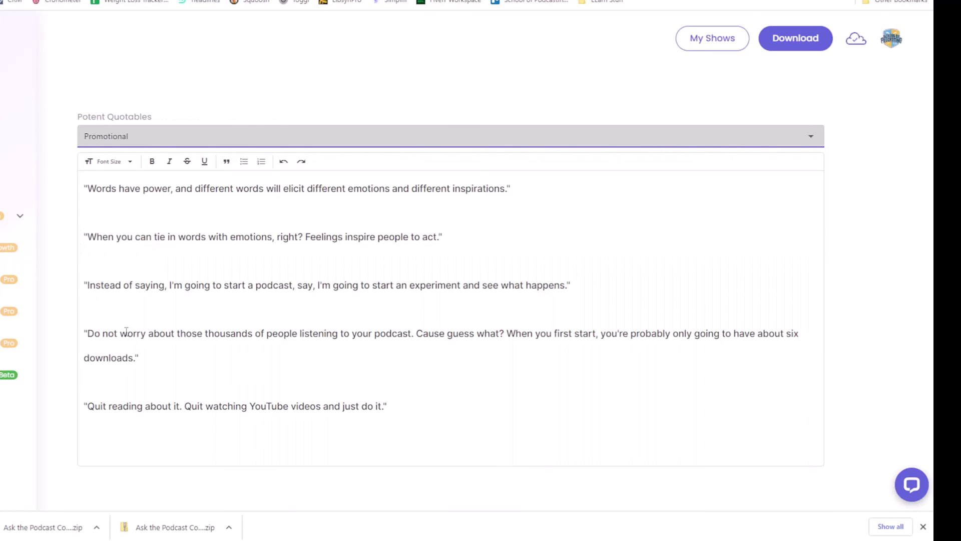
click(162, 142)
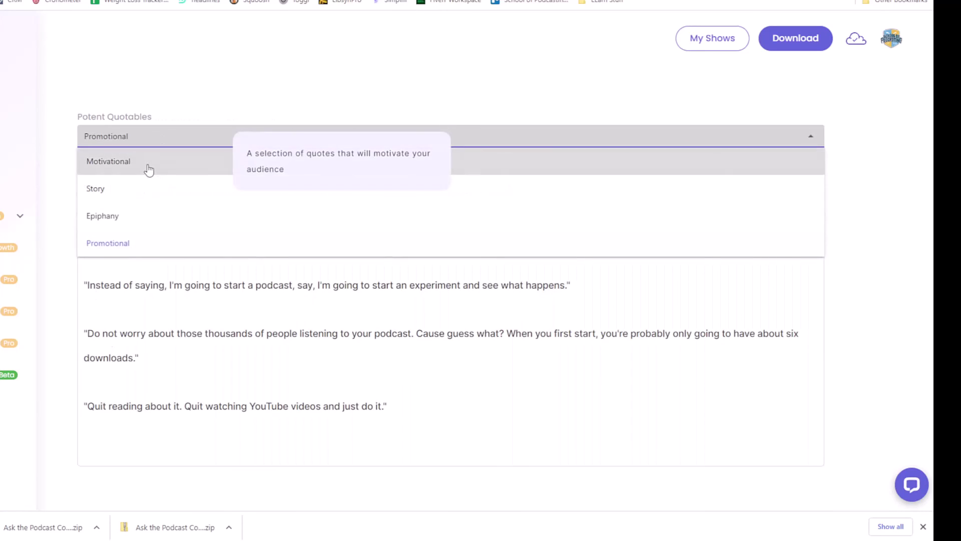
click(149, 162)
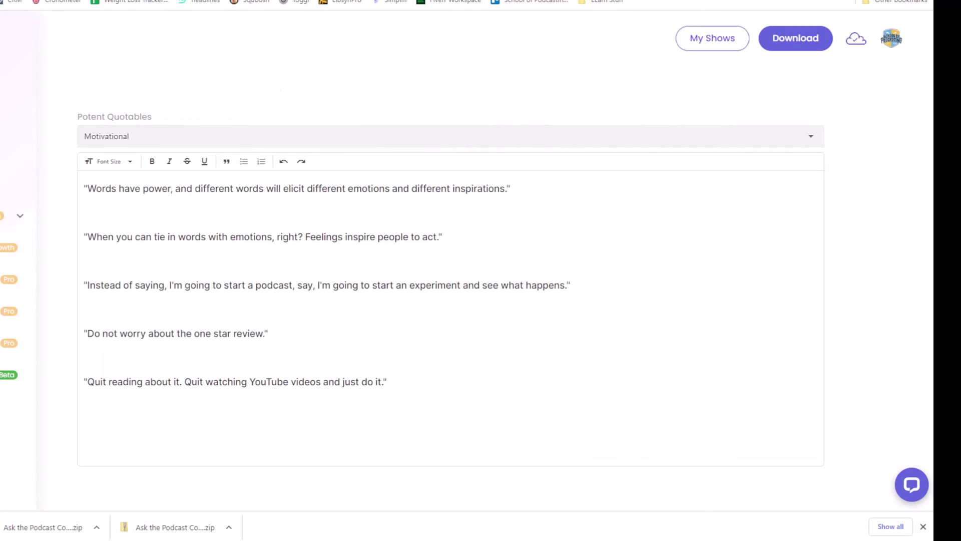